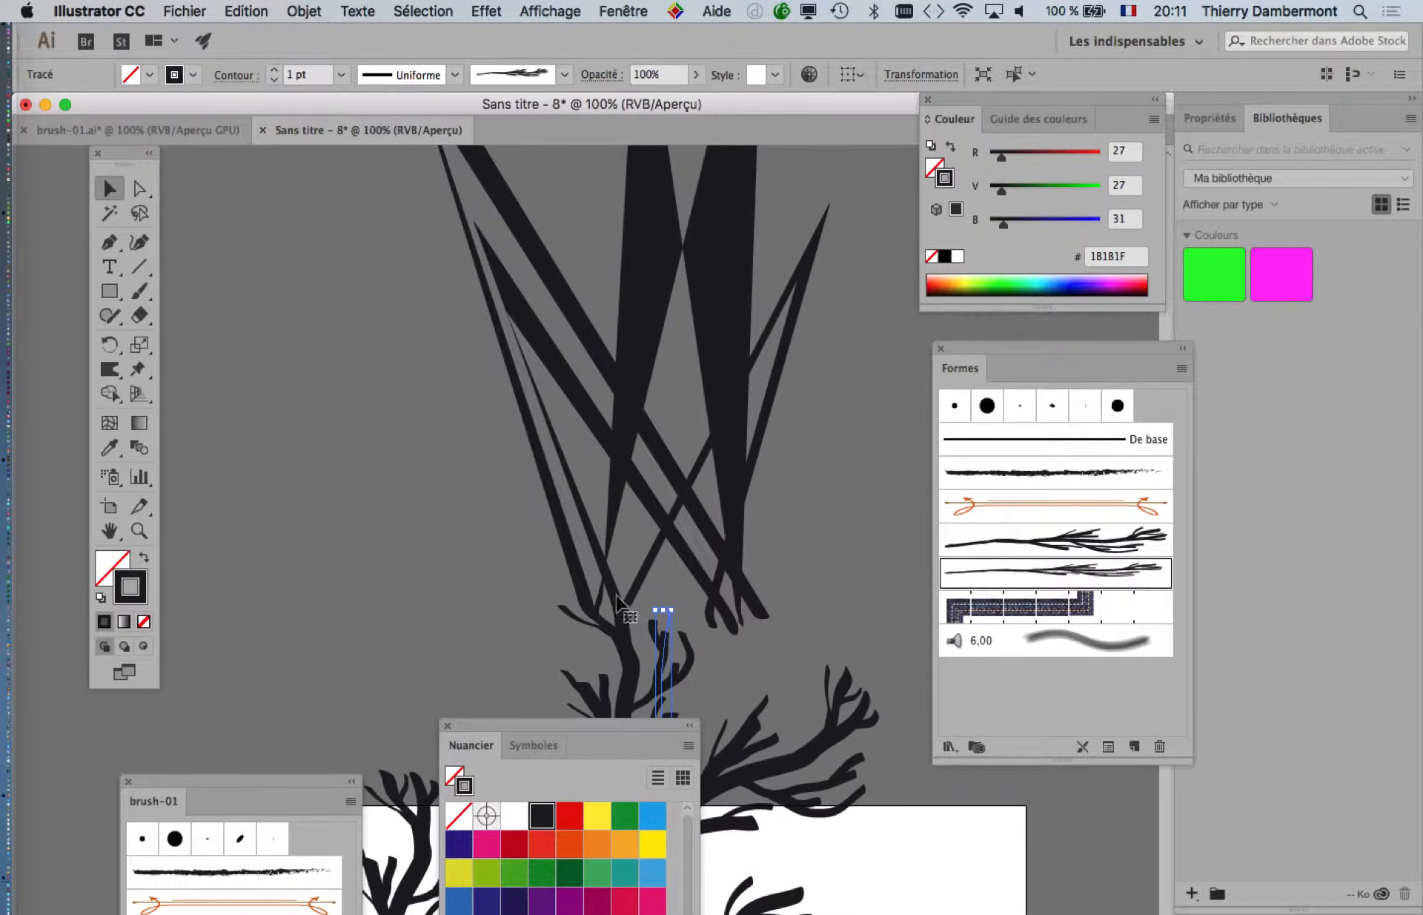
Delete the stray vertical branch path and the oversized strokes extending above the artboard
click(592, 634)
click(617, 645)
scroll(630, 645, down, 5)
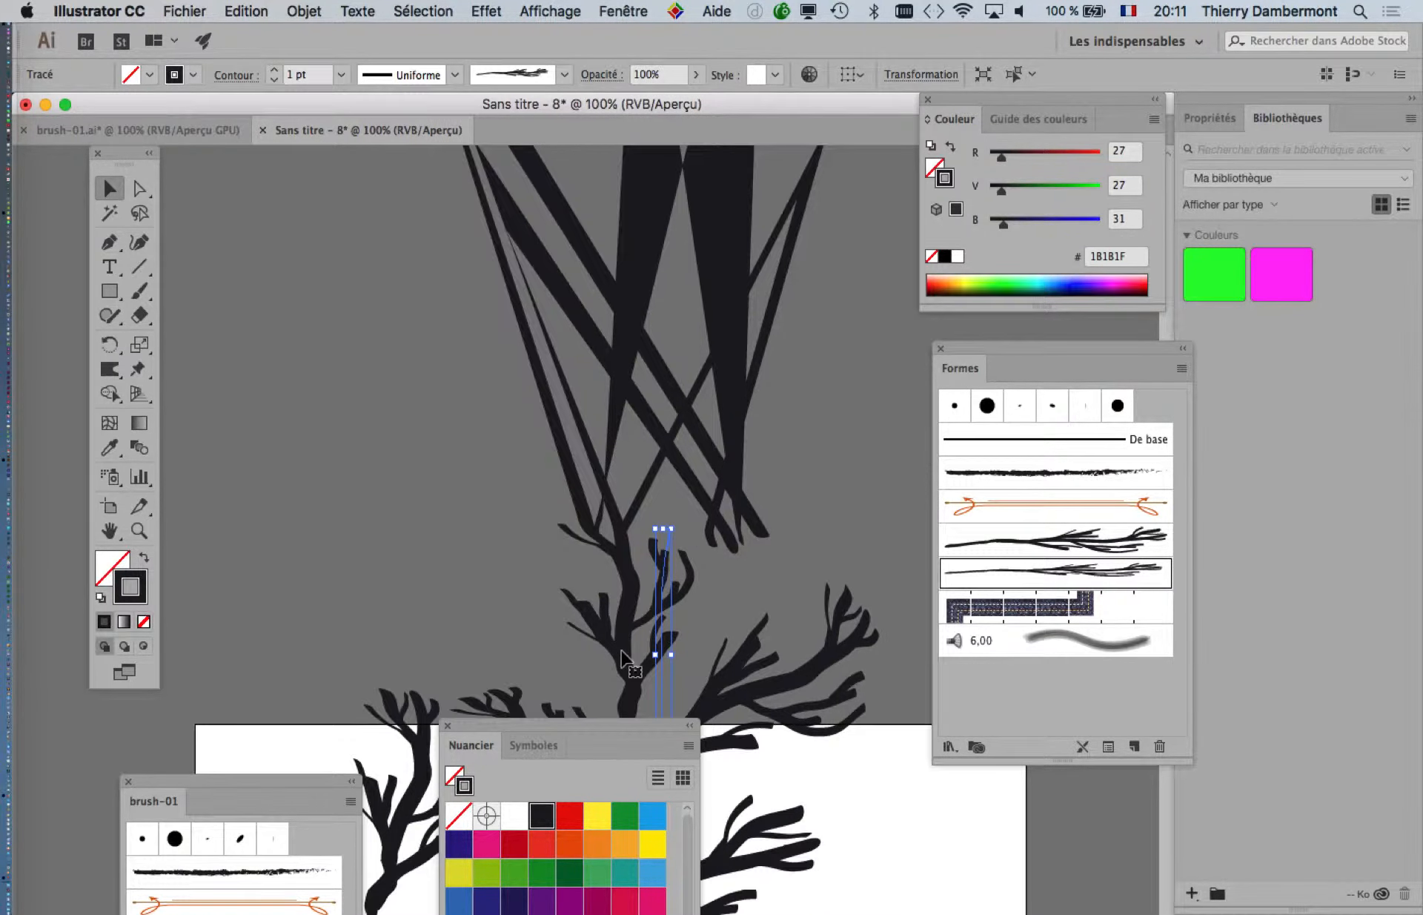
scroll(645, 652, down, 15)
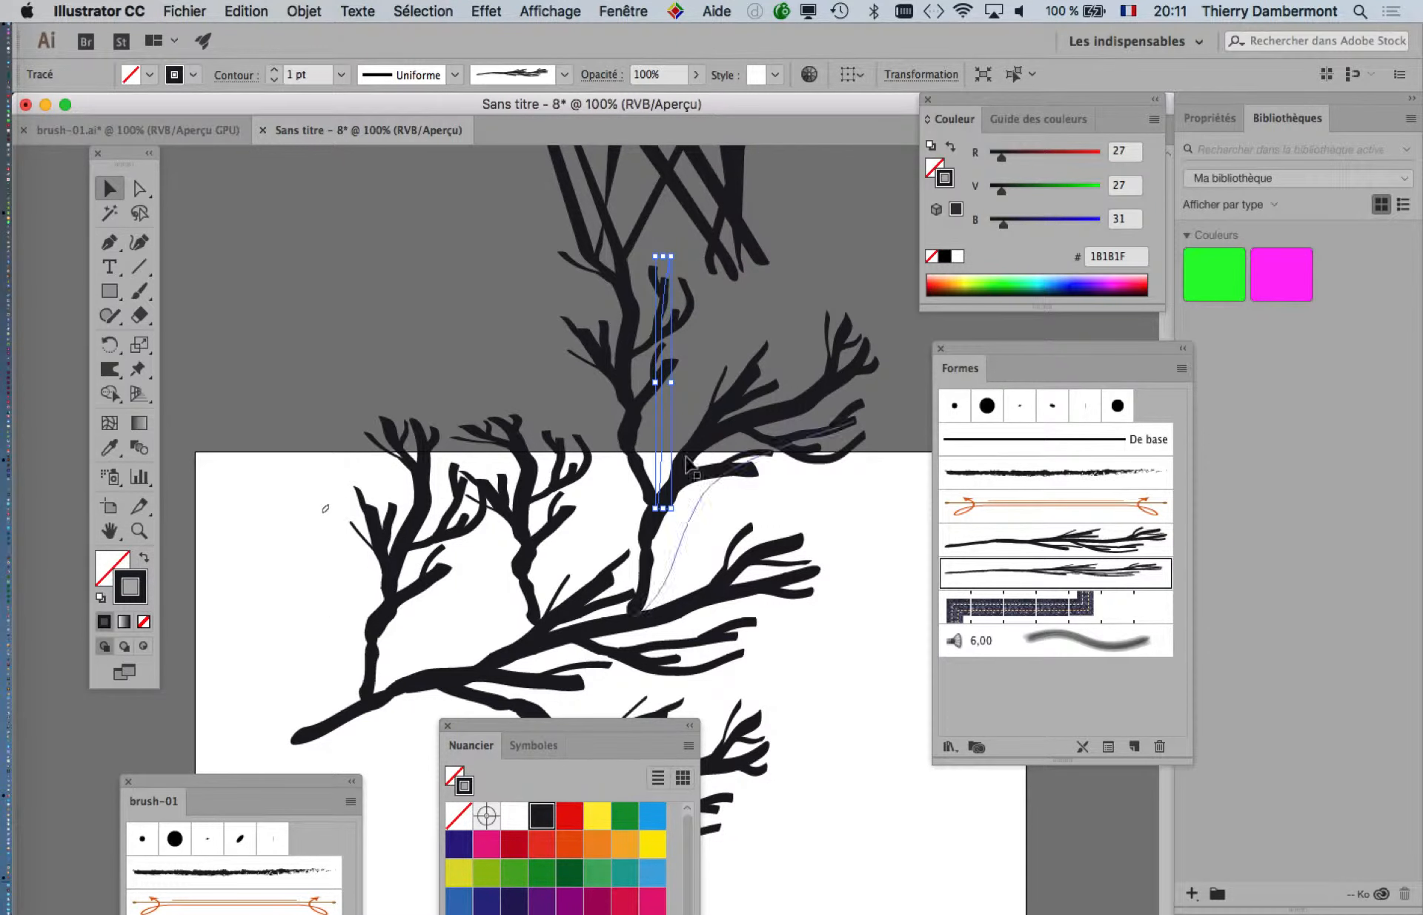
drag(665, 412, 278, 356)
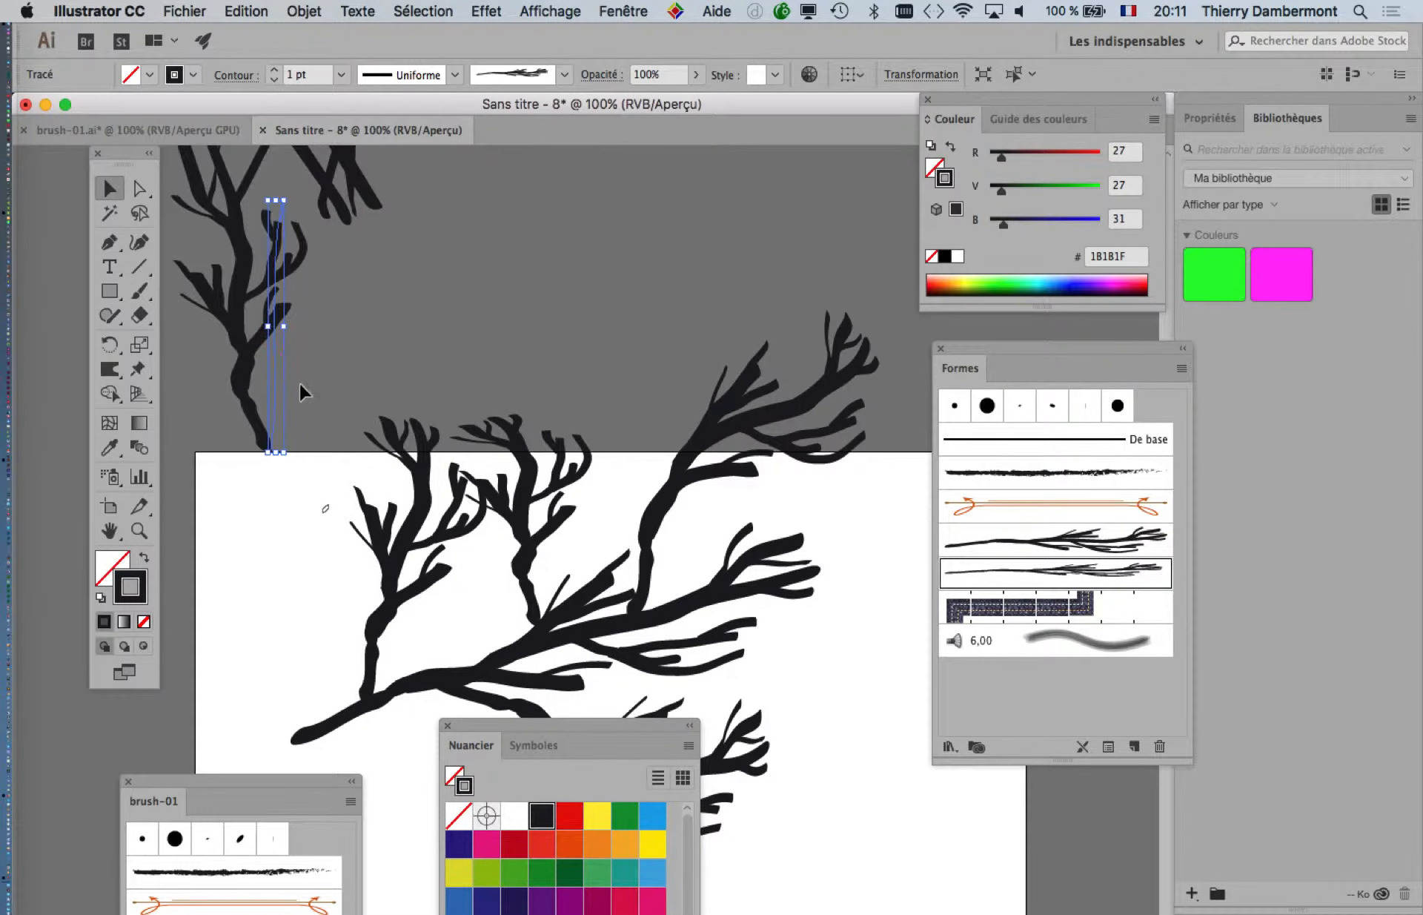
alt+scroll(339, 415, down, 3)
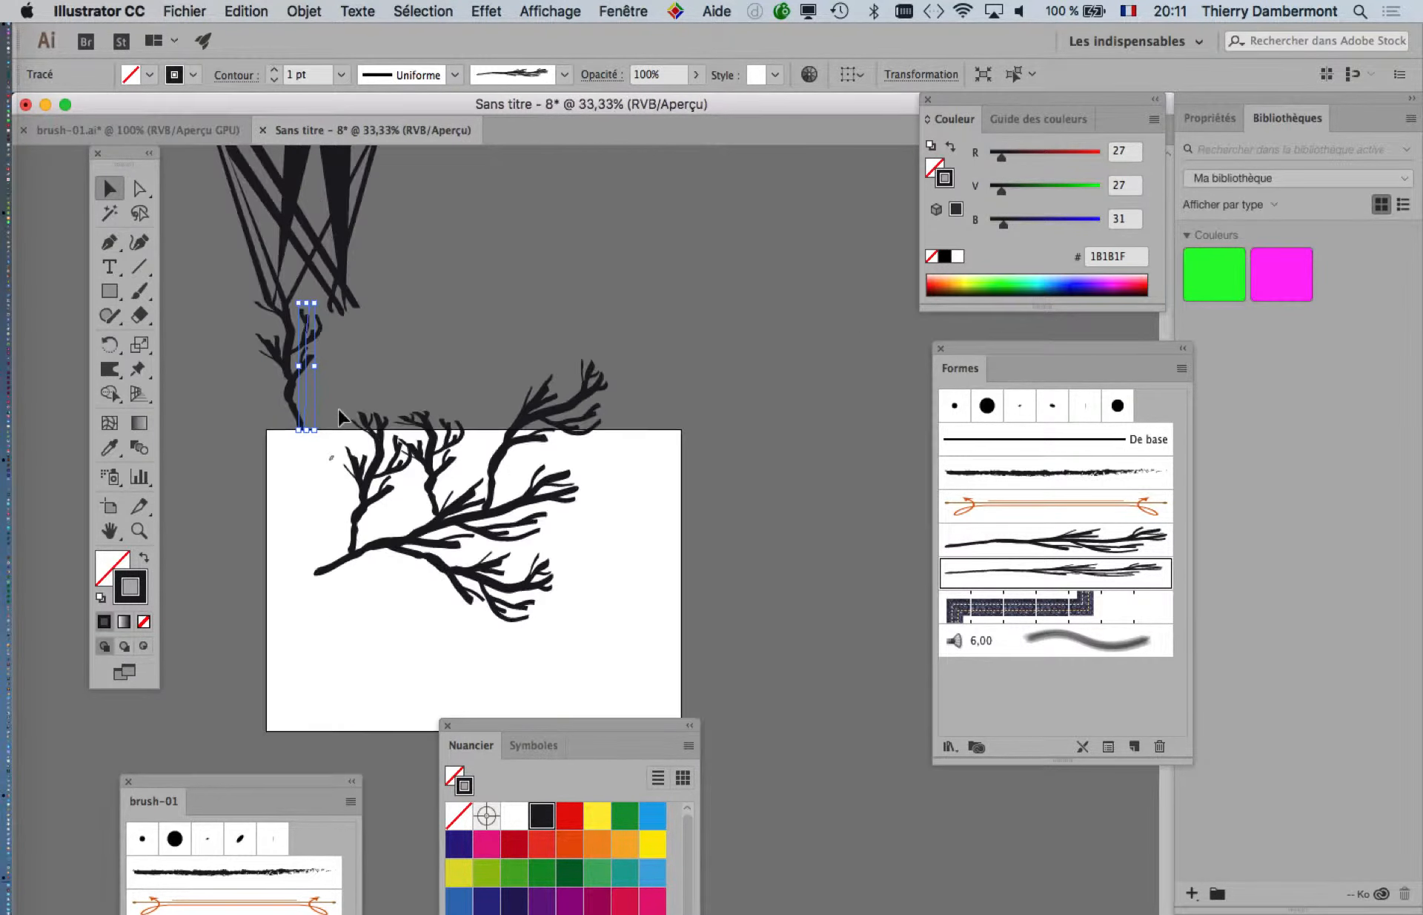
key(BackSpace)
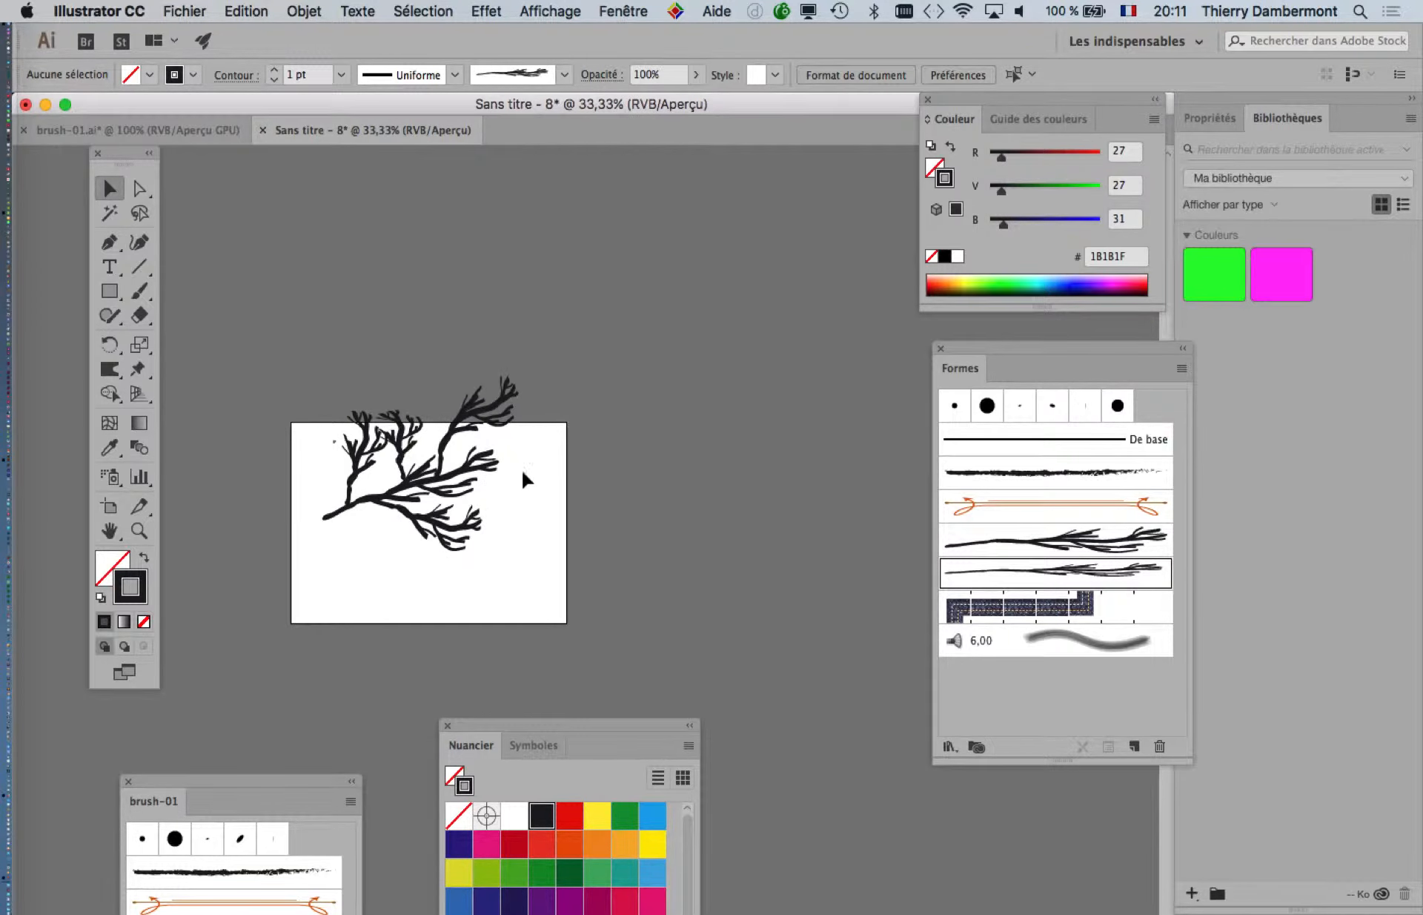
Enlarge the artboard to about 664 × 430 mm so that it contains the whole branch drawing
alt+scroll(488, 493, up, 2)
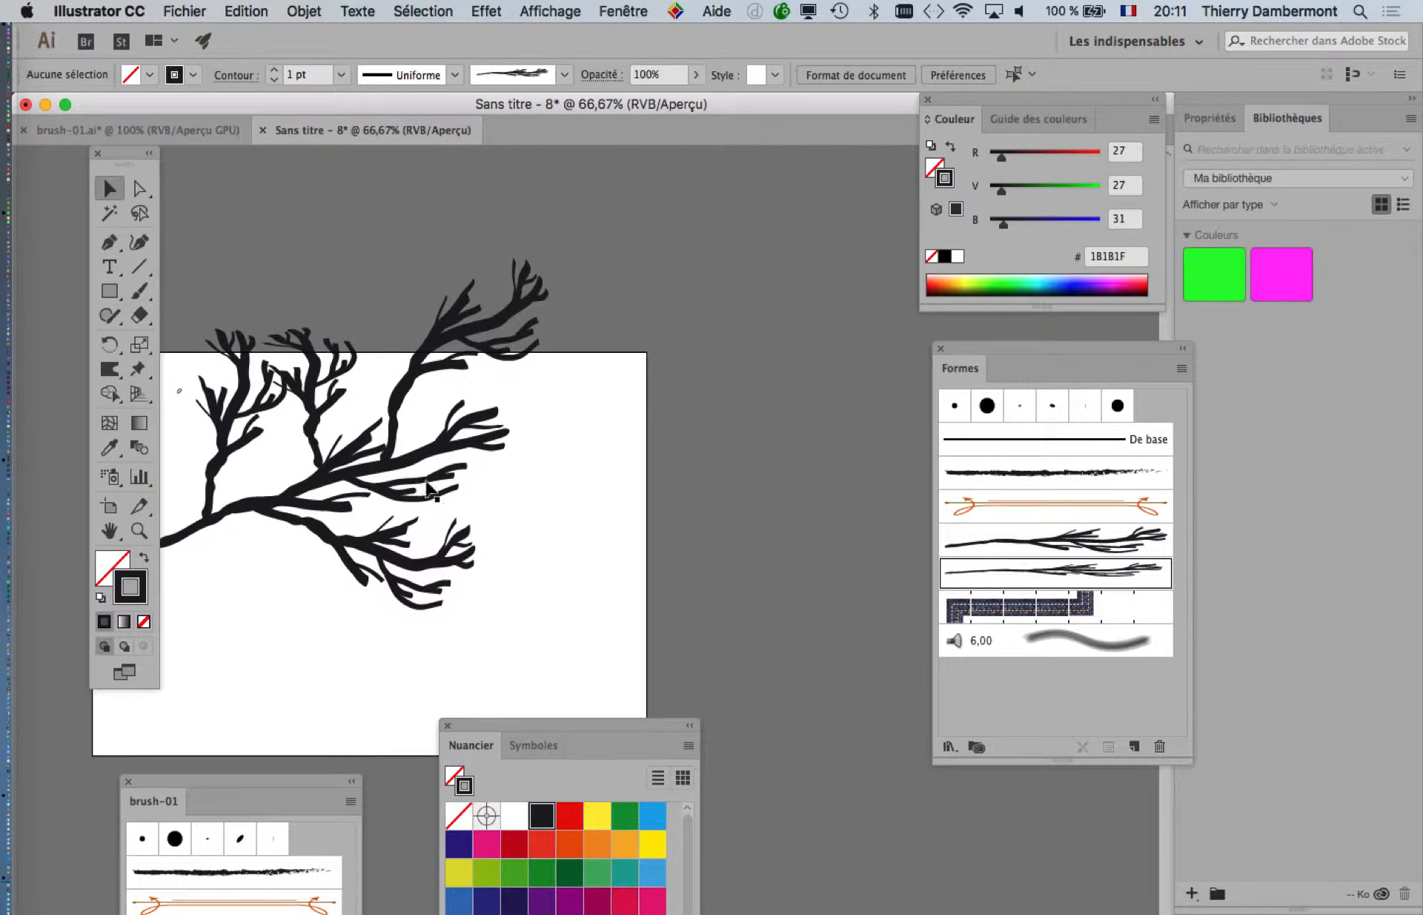
drag(318, 409, 450, 378)
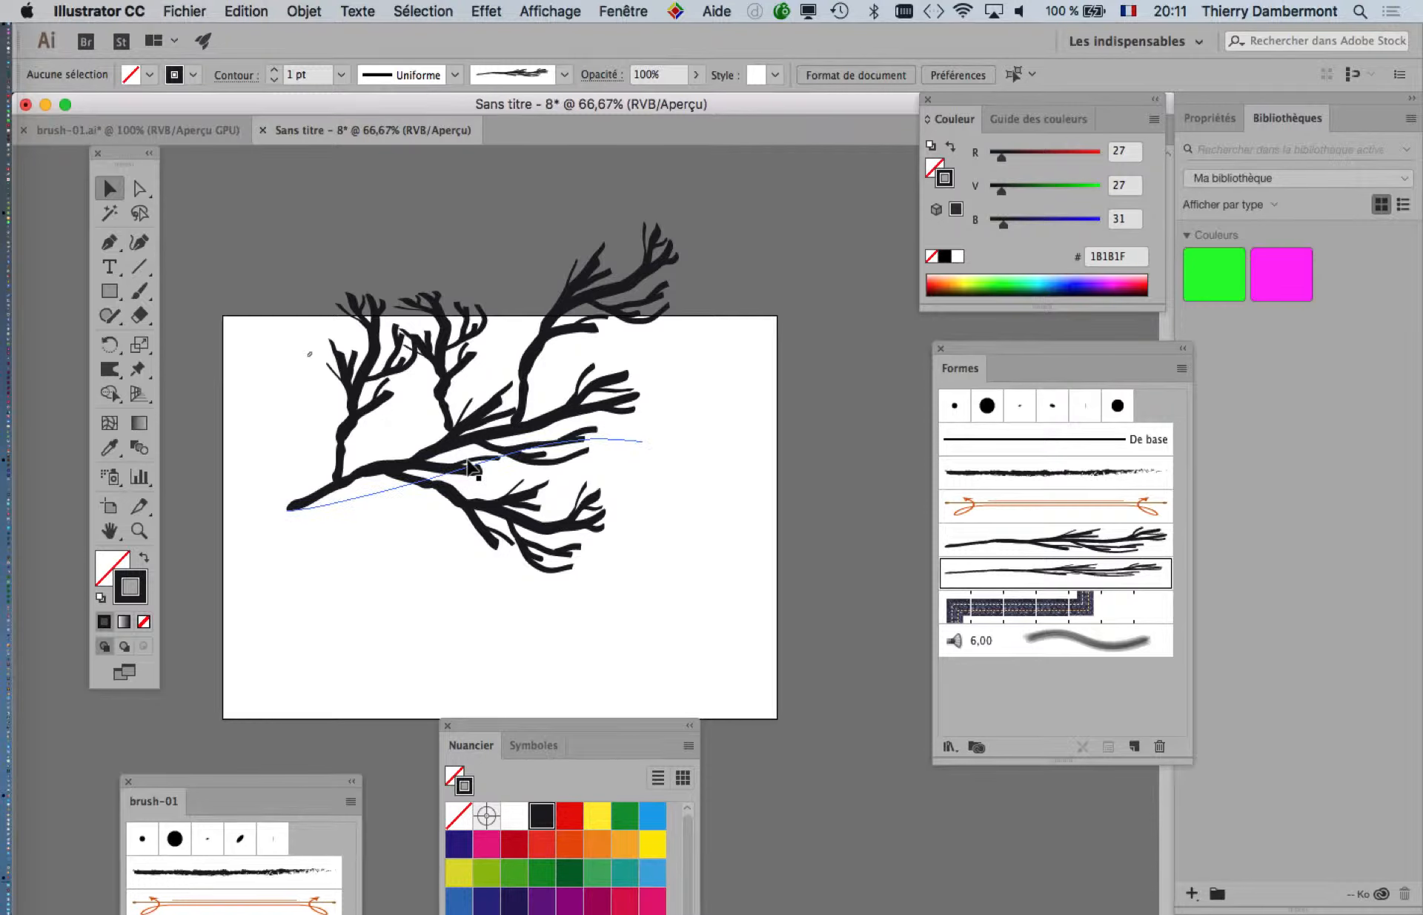
alt+scroll(450, 429, down, 1)
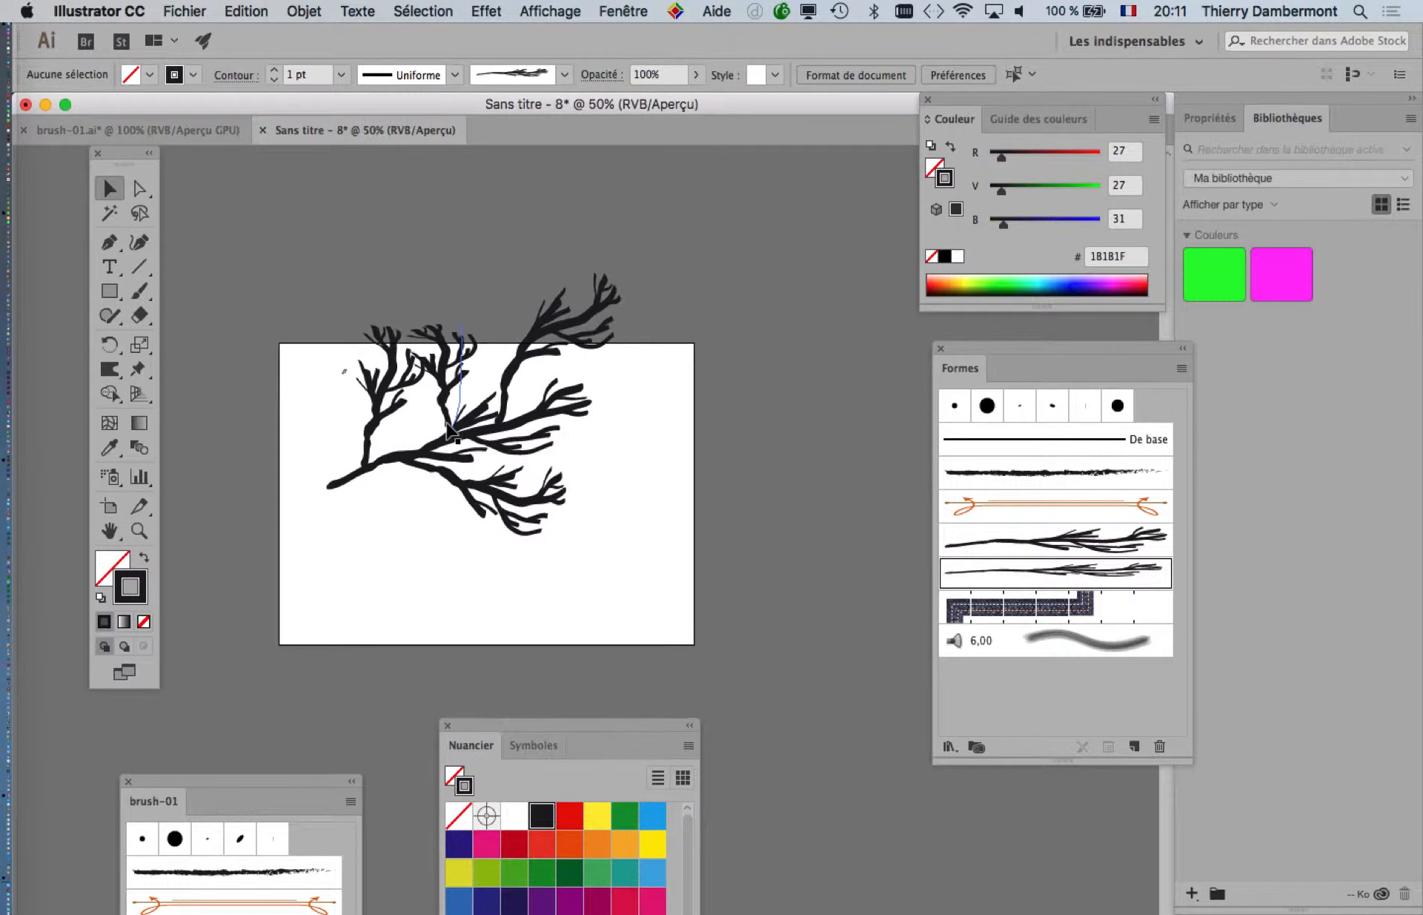
drag(415, 305, 317, 260)
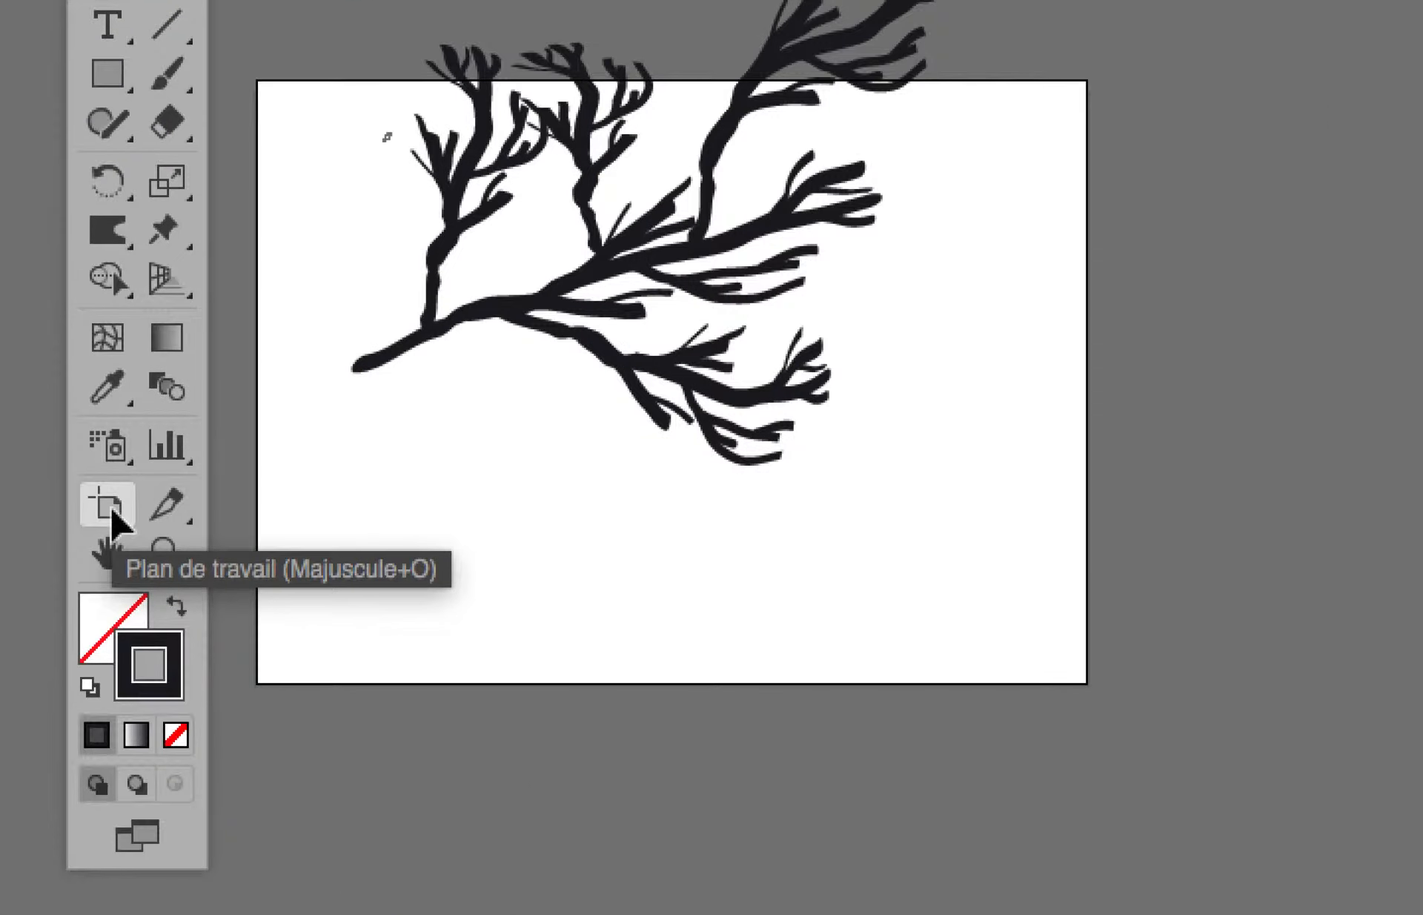
click(111, 511)
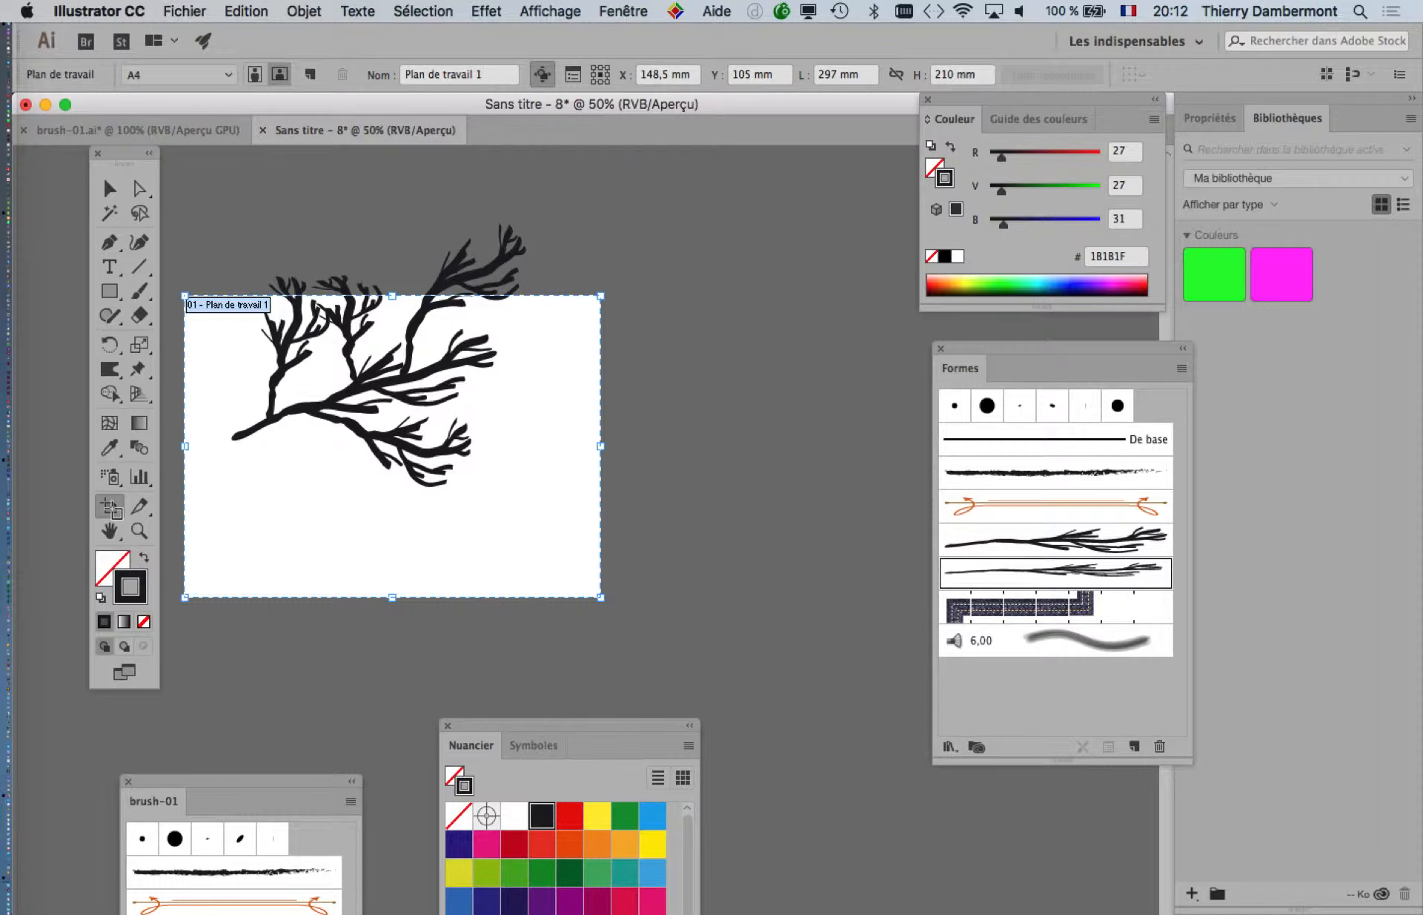
key(super+minus)
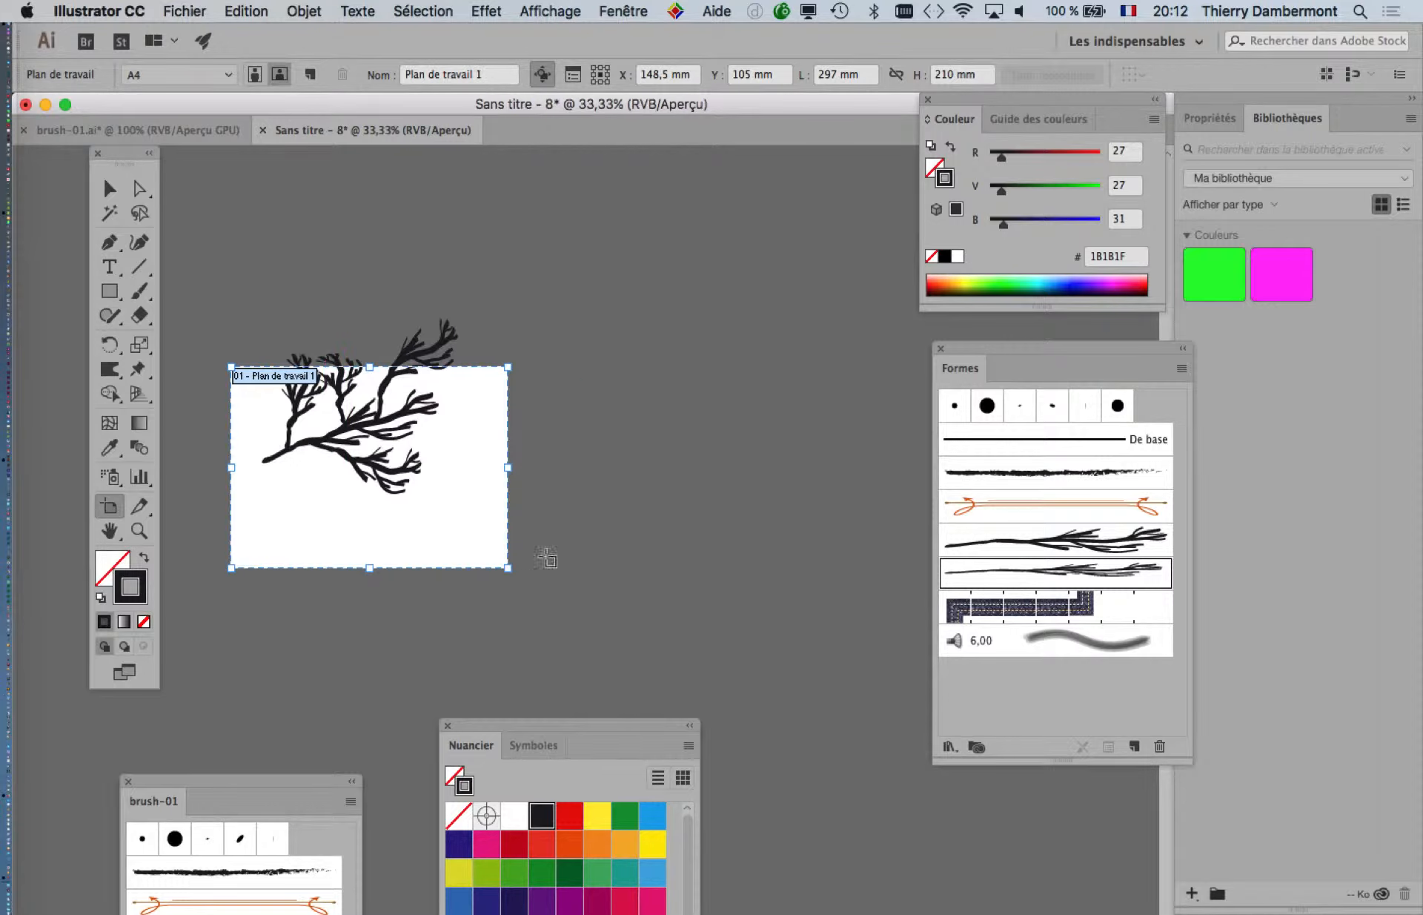
drag(509, 570, 851, 685)
drag(546, 367, 545, 272)
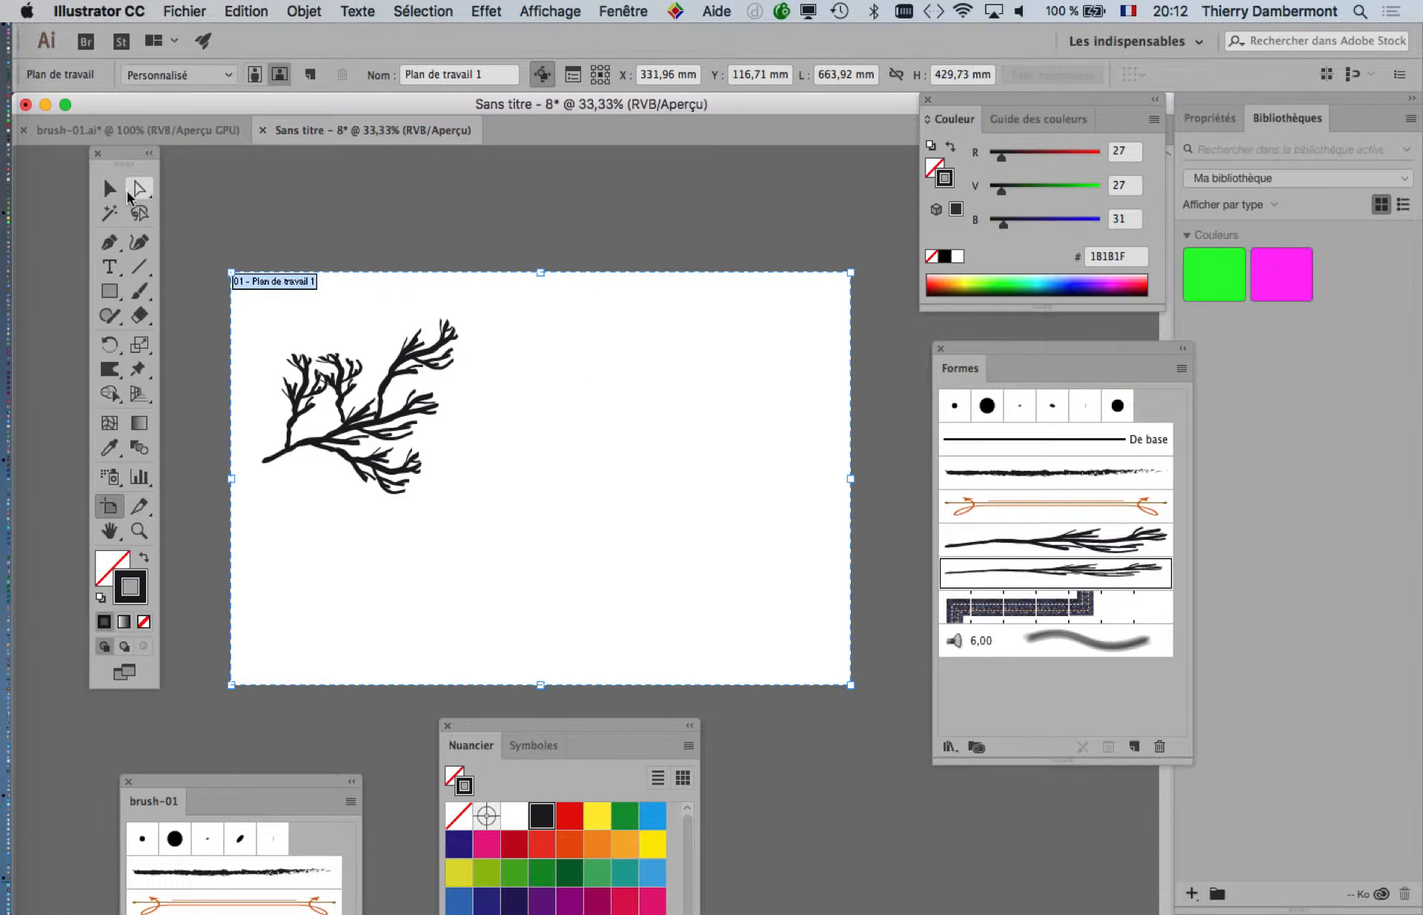
Move the toolbox clear of the branch drawing and leave artboard editing with the Selection tool
drag(130, 158, 129, 200)
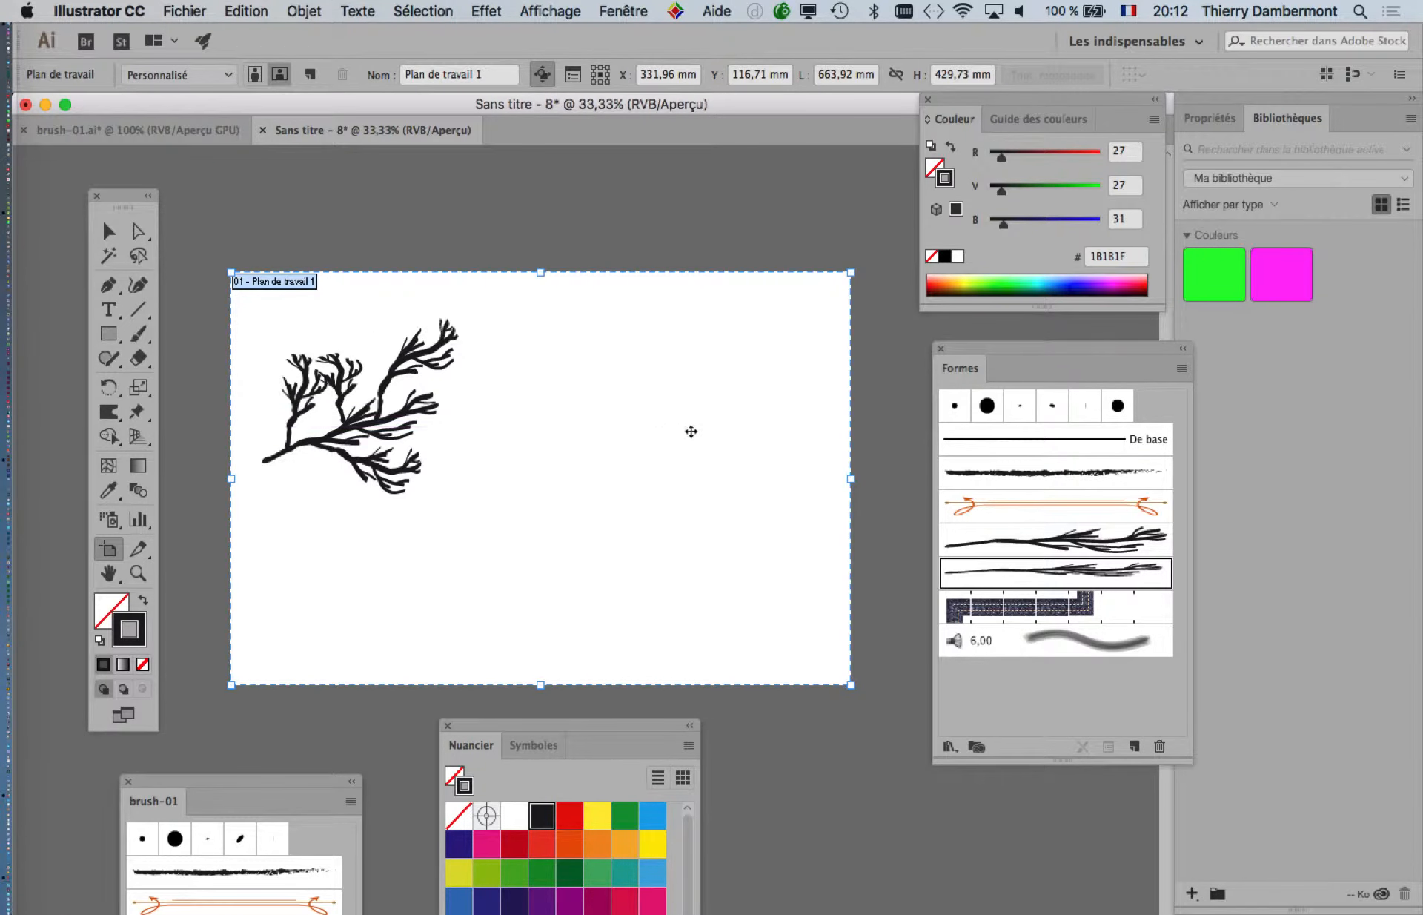
scroll(295, 407, up, 2)
drag(477, 417, 340, 386)
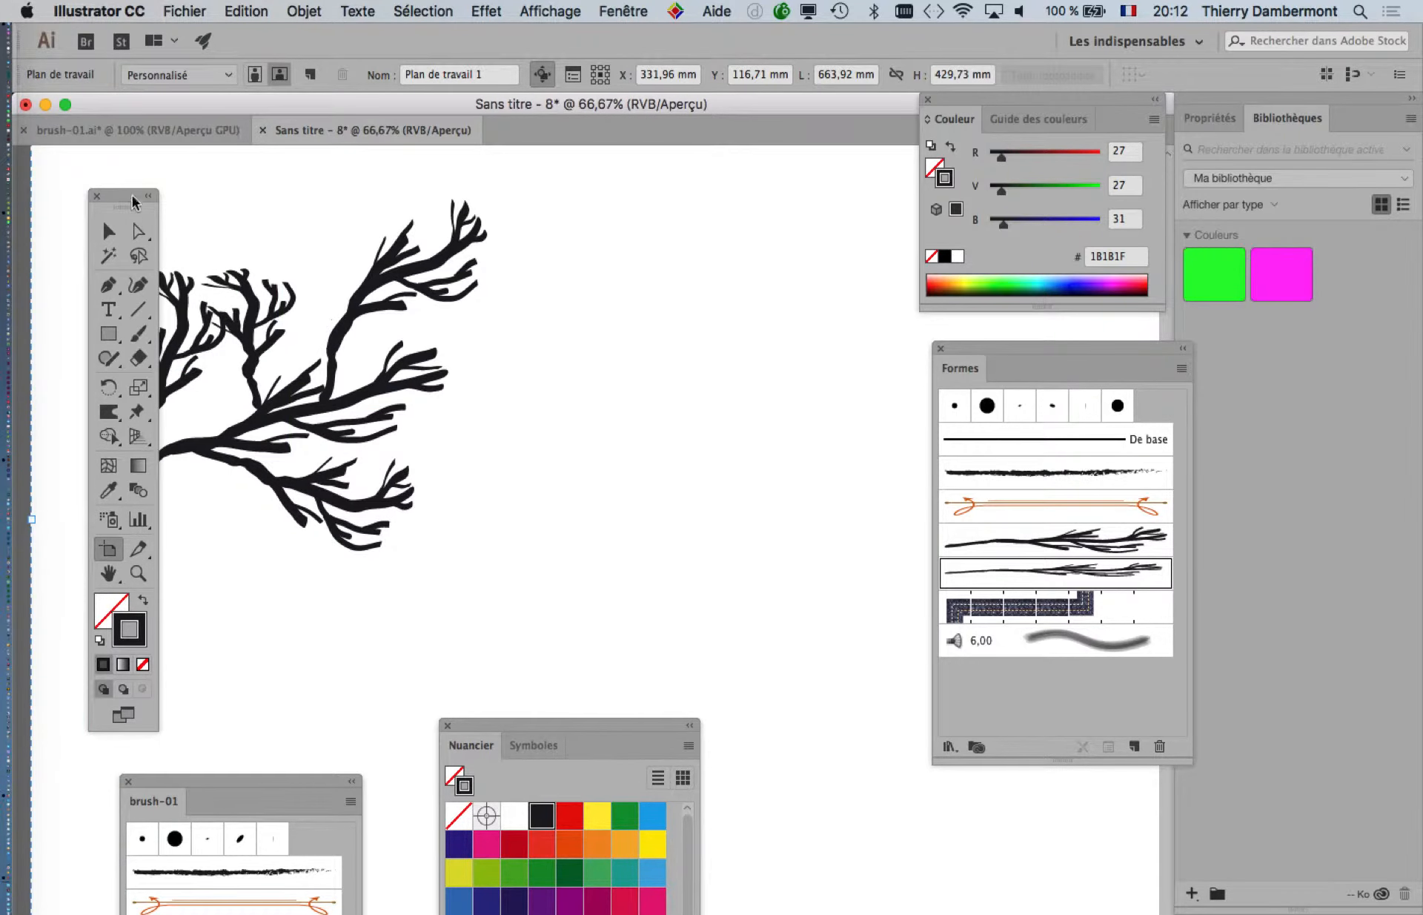
drag(135, 196, 87, 164)
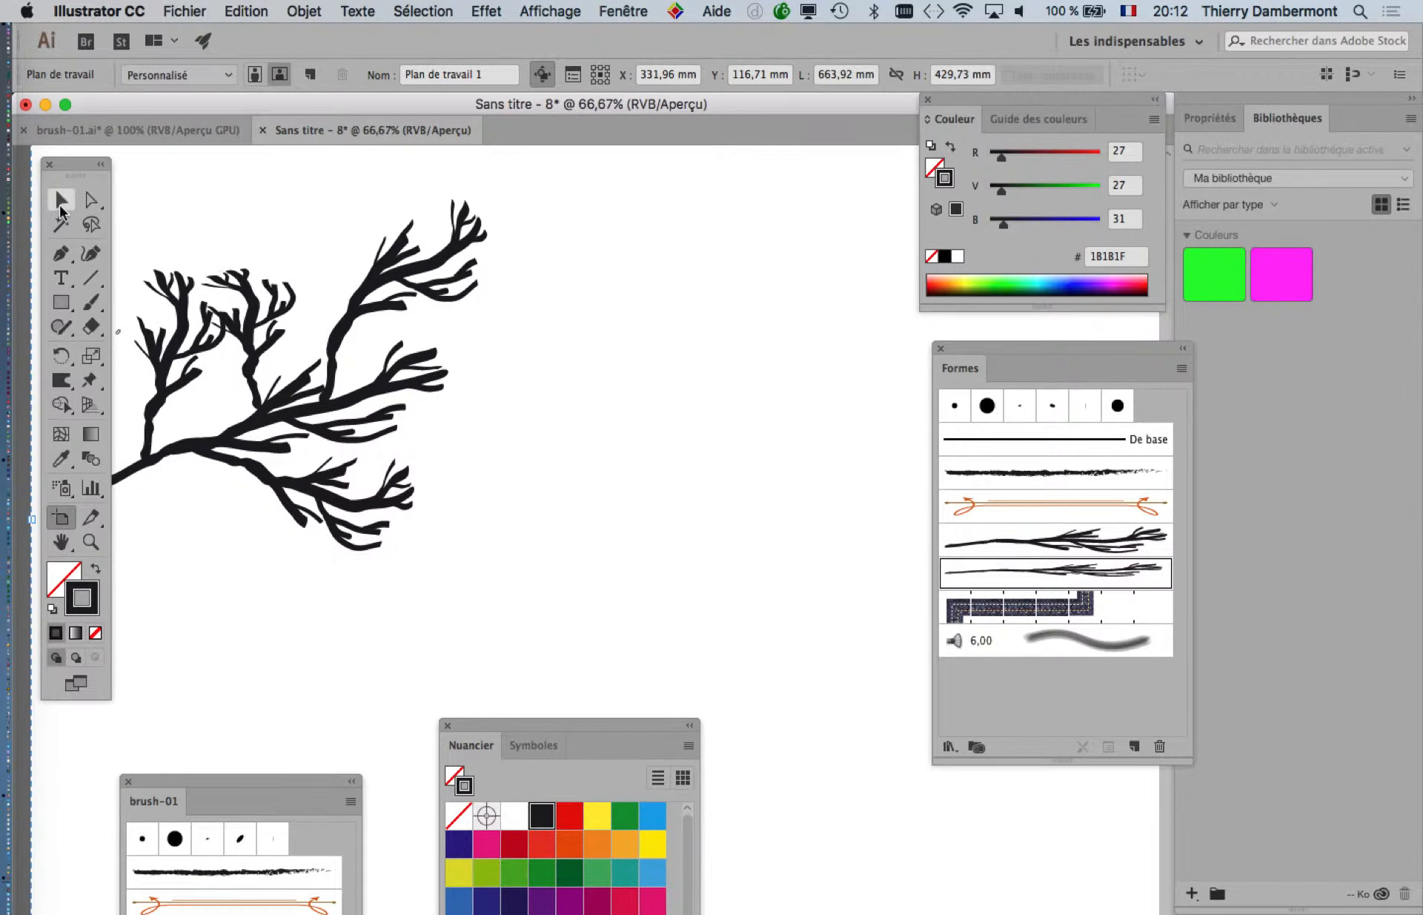
click(61, 207)
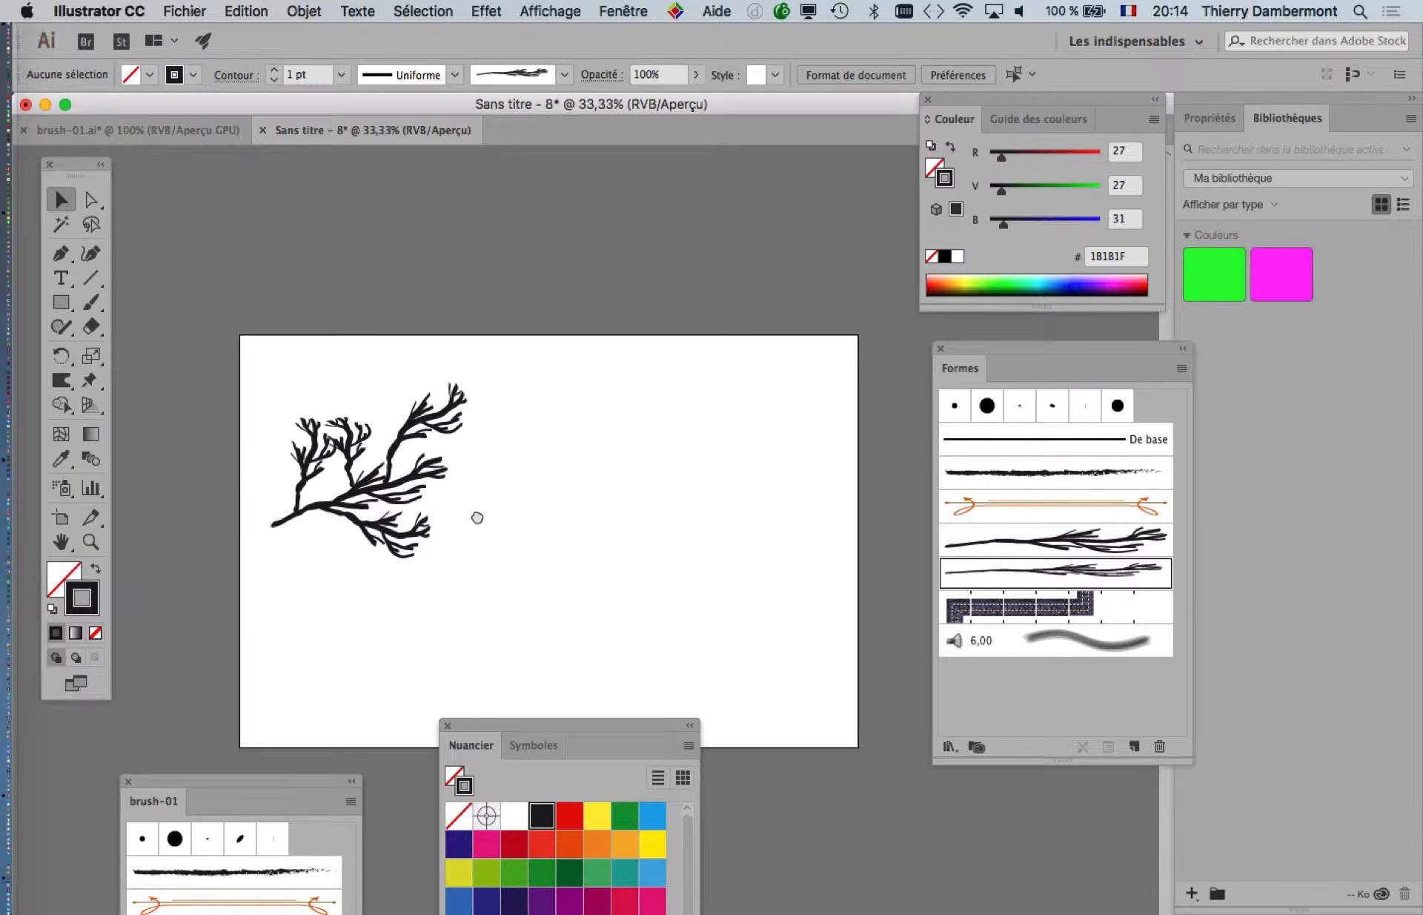
Move the brushes panel nearer the artwork and make two duplicates of the selected thin branch art brush
drag(477, 518, 412, 392)
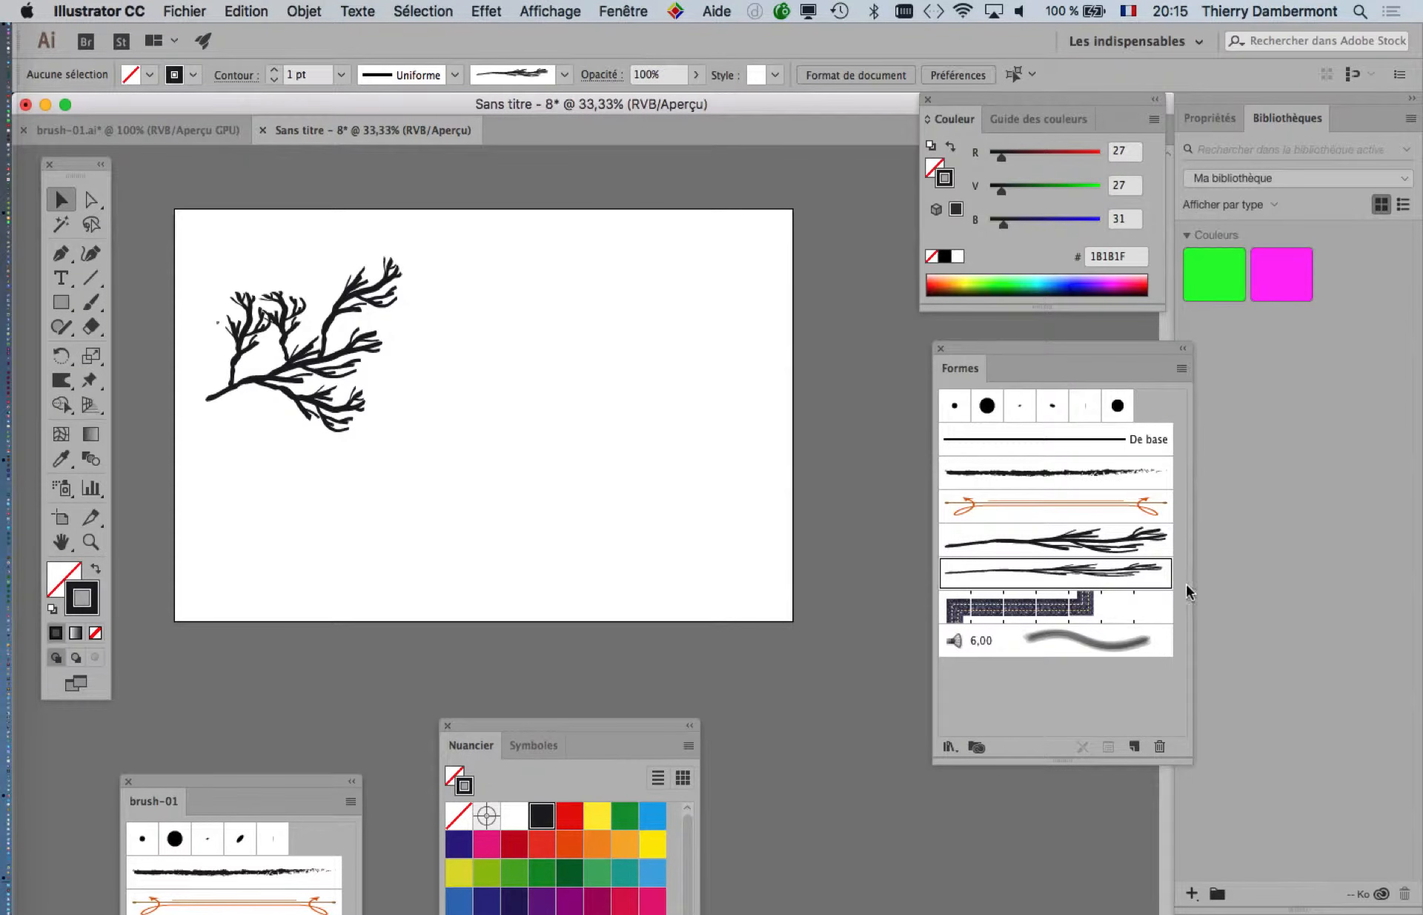
drag(1026, 354, 778, 207)
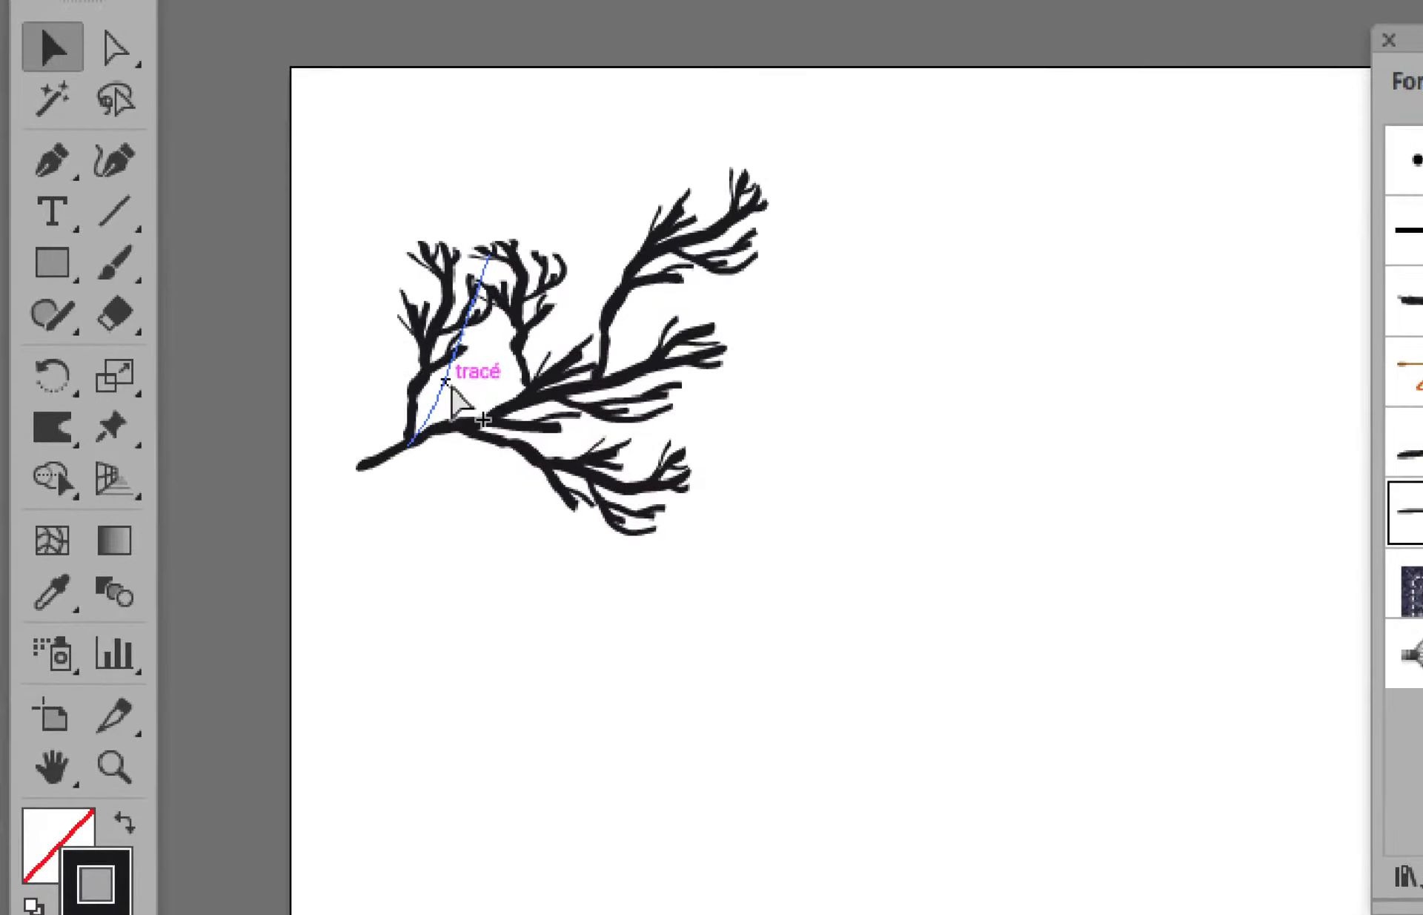
scroll(450, 387, up, 1)
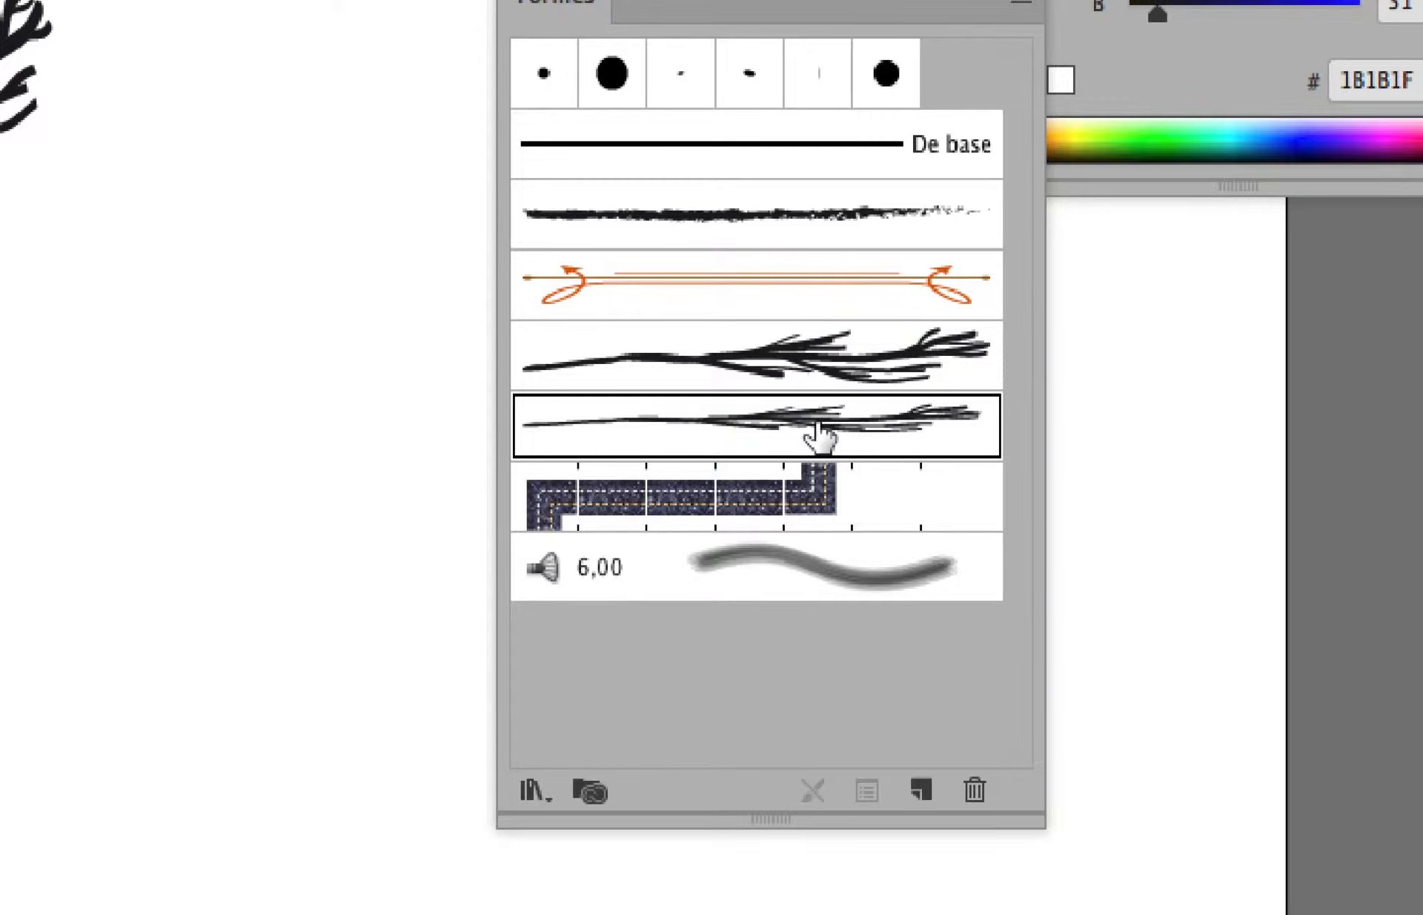
mouse_move(819, 438)
mouse_down()
mouse_move(900, 584)
mouse_move(925, 785)
mouse_up()
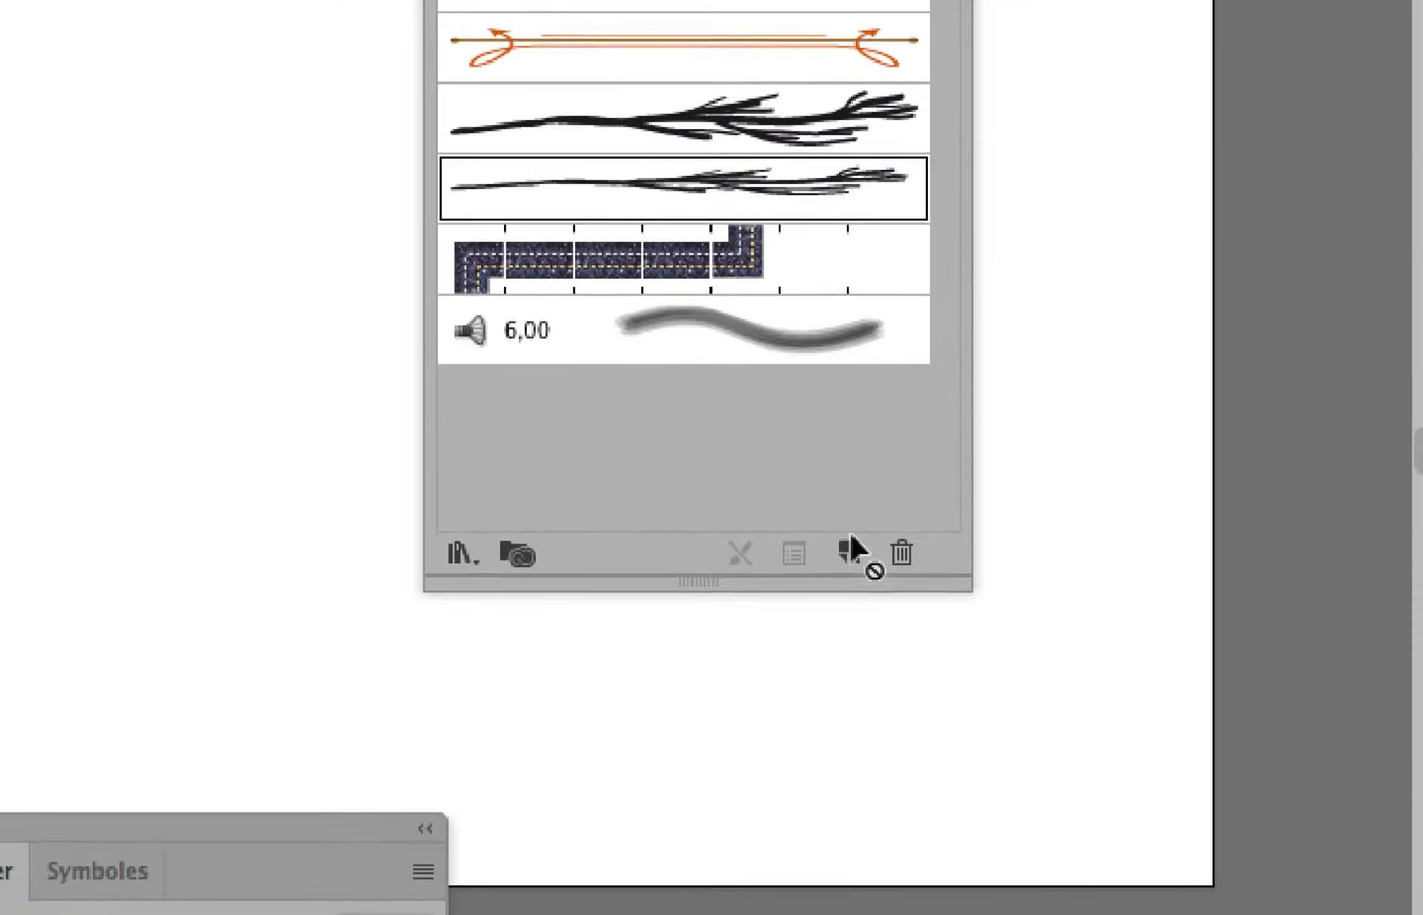
drag(852, 546, 850, 539)
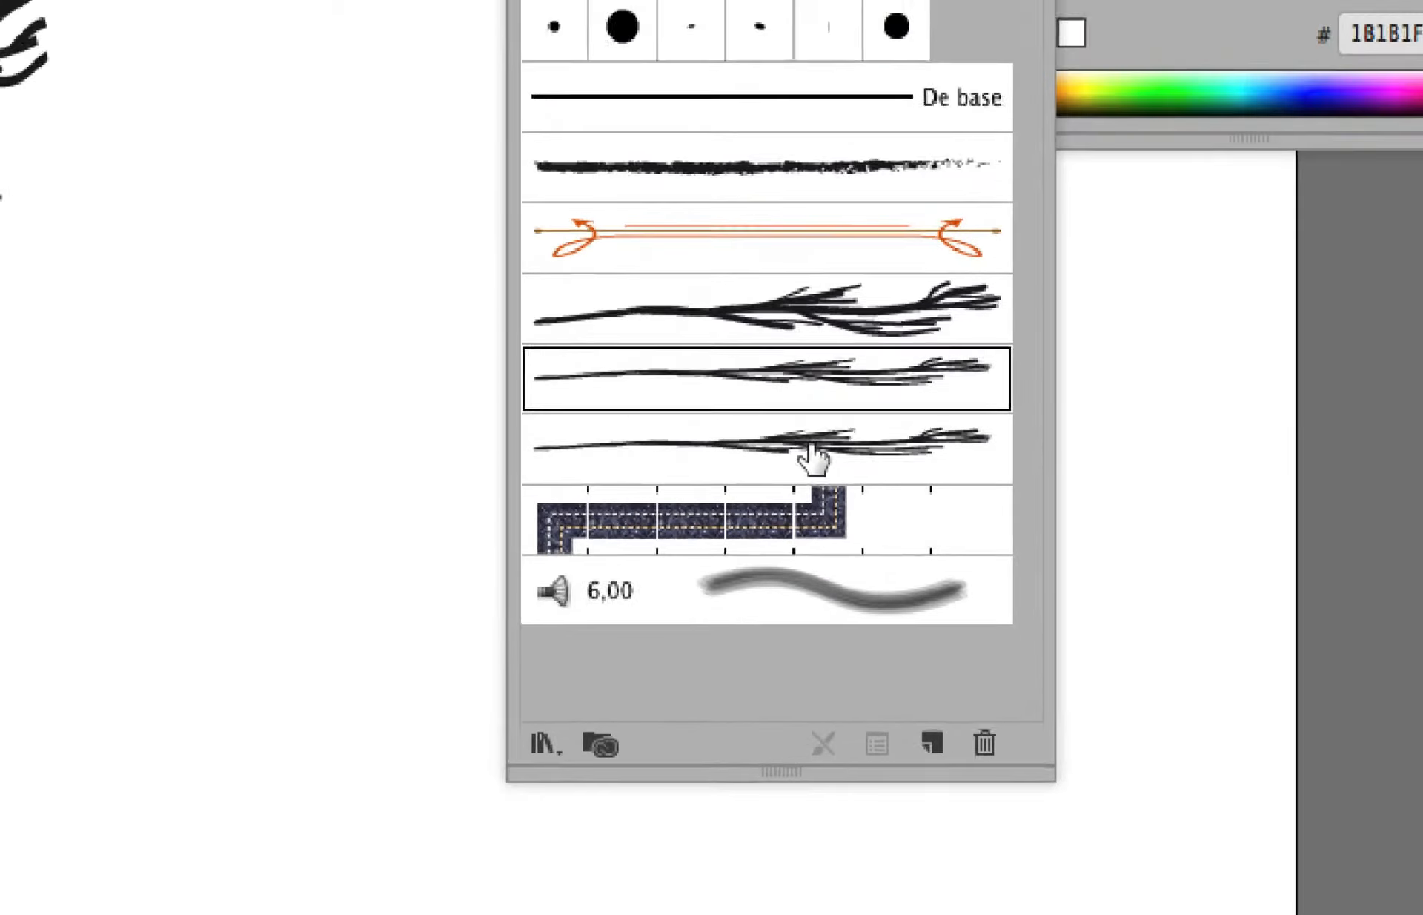
drag(729, 258, 850, 545)
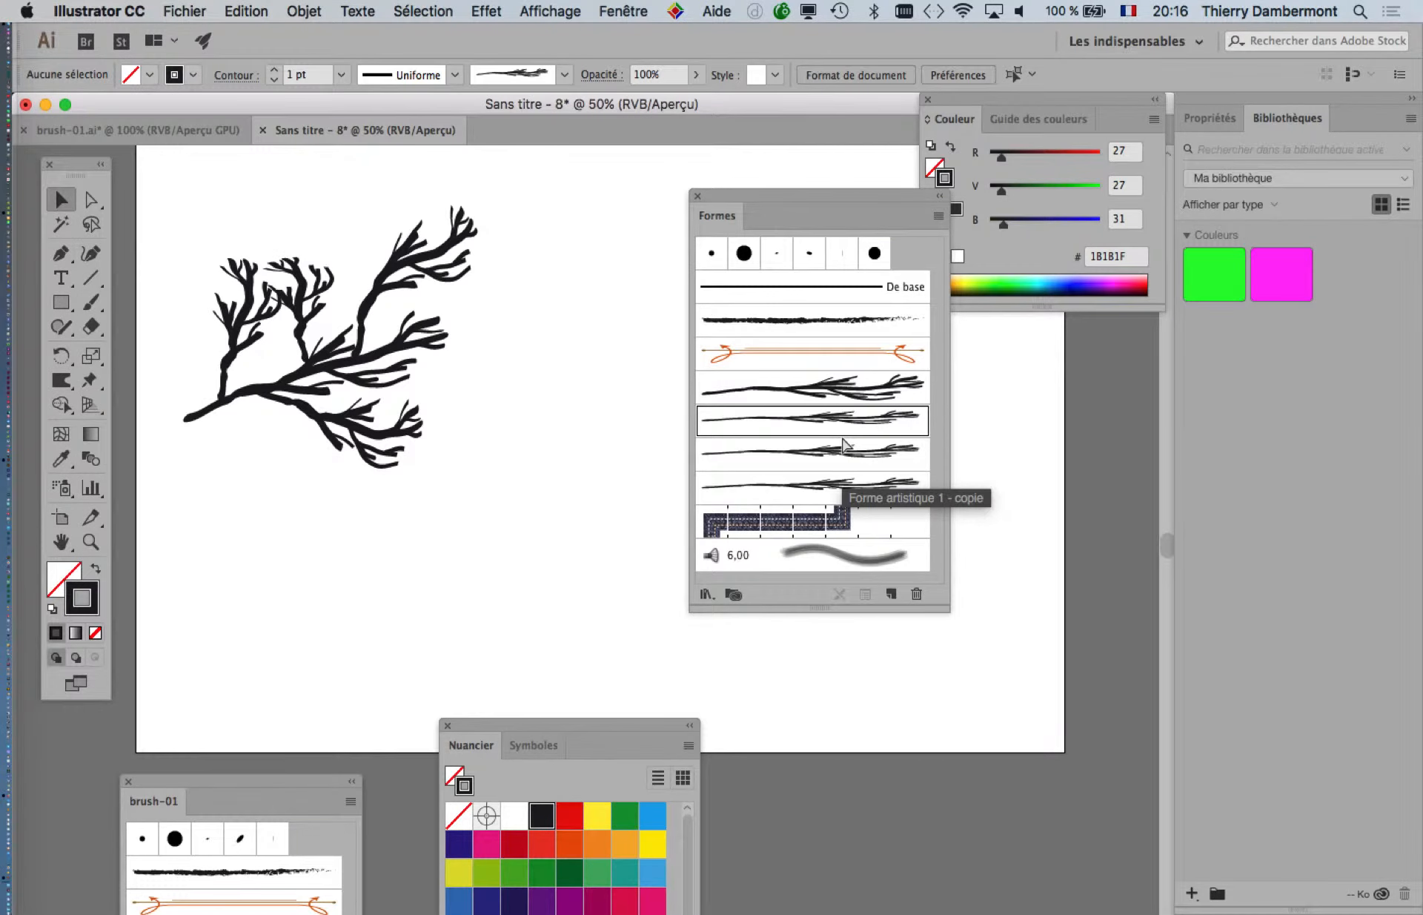
Rename the original art brush "Forme artistique 1" as "branche 100"
drag(848, 192, 688, 162)
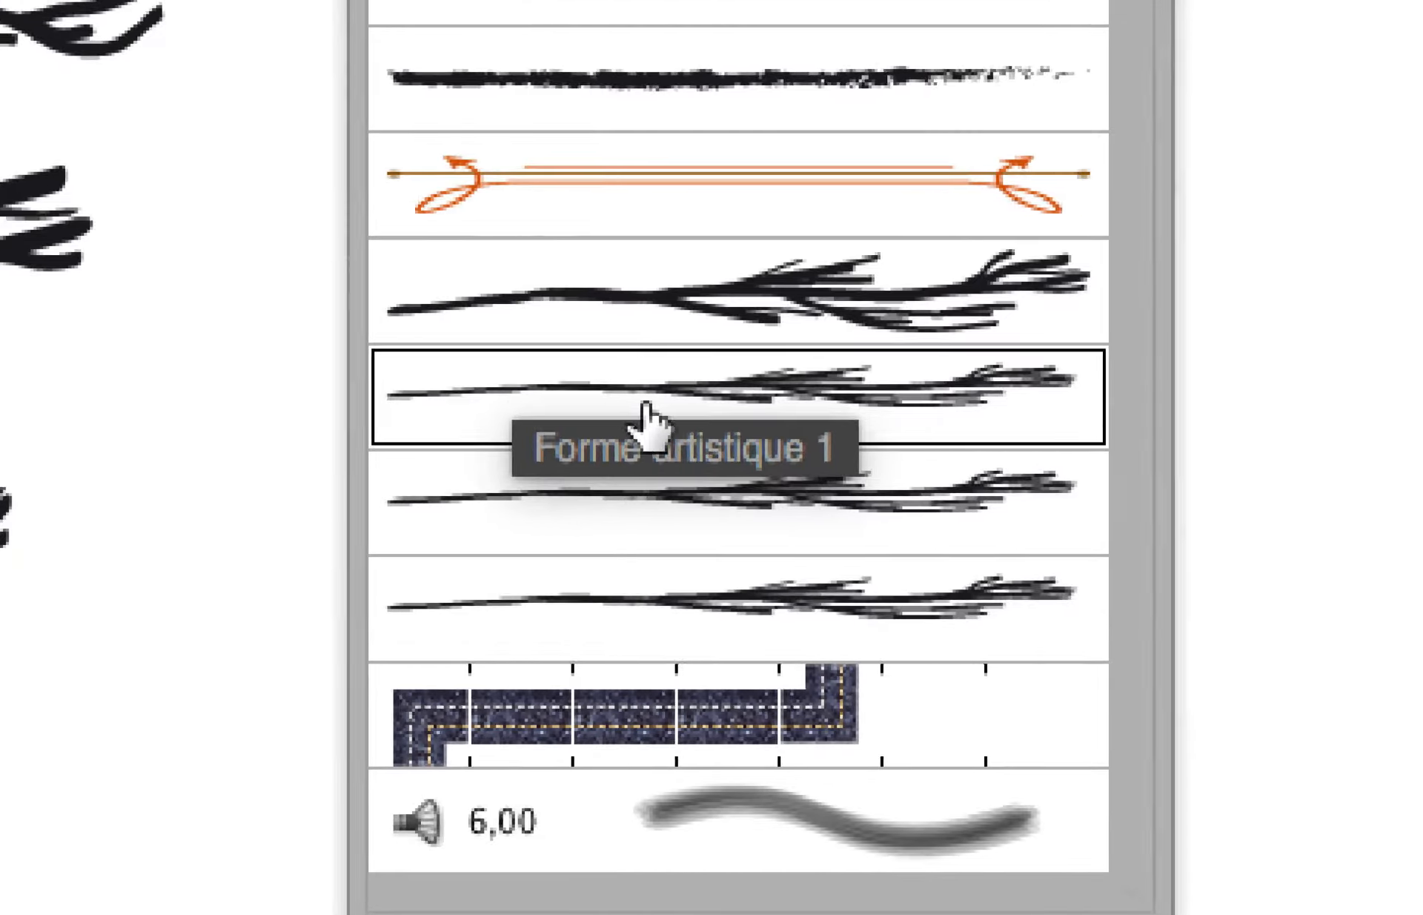
double_click(778, 407)
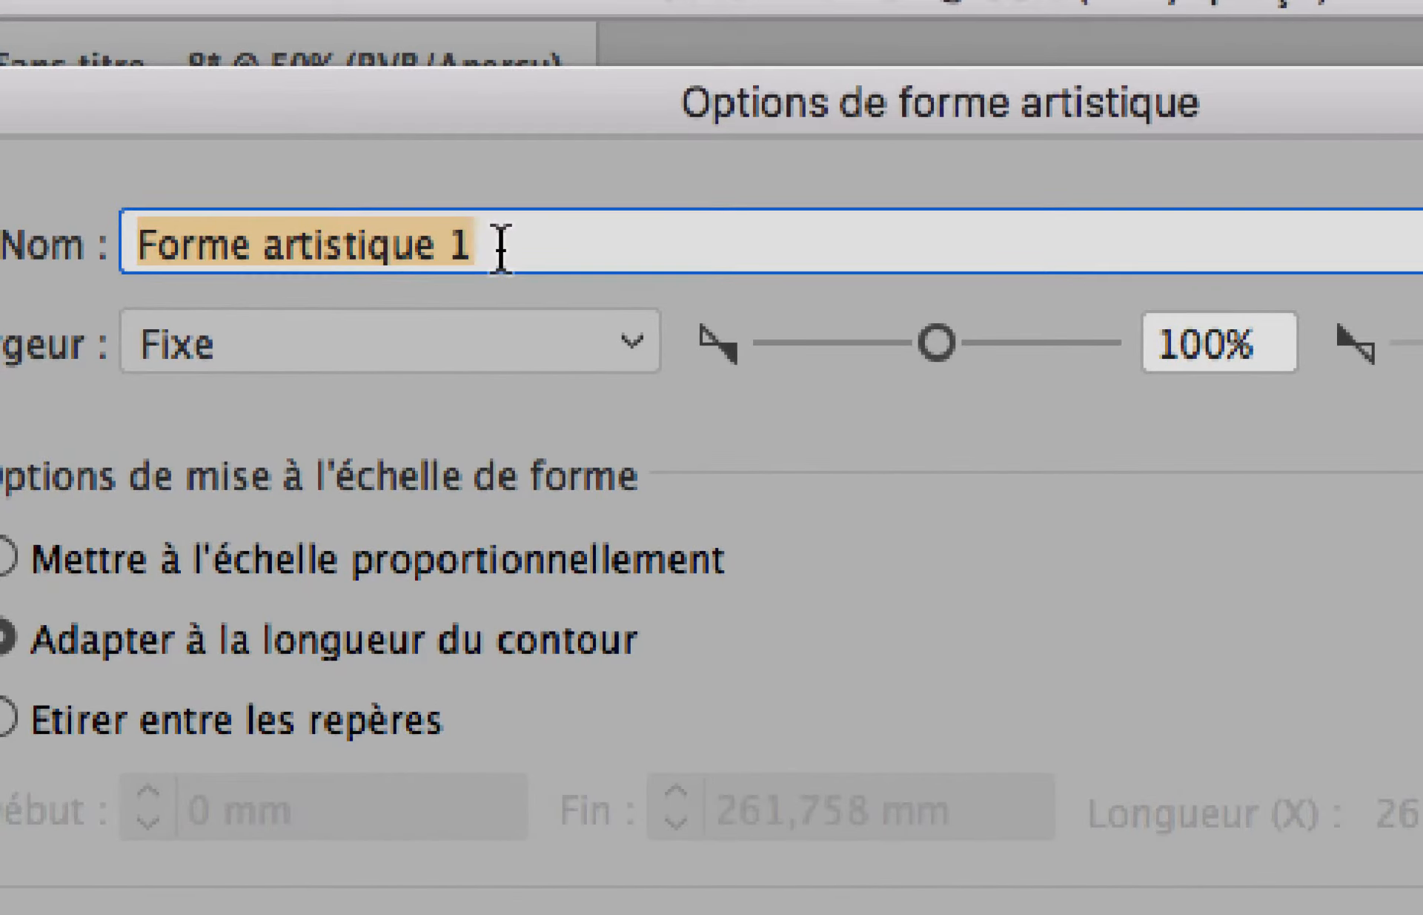
text(brand)
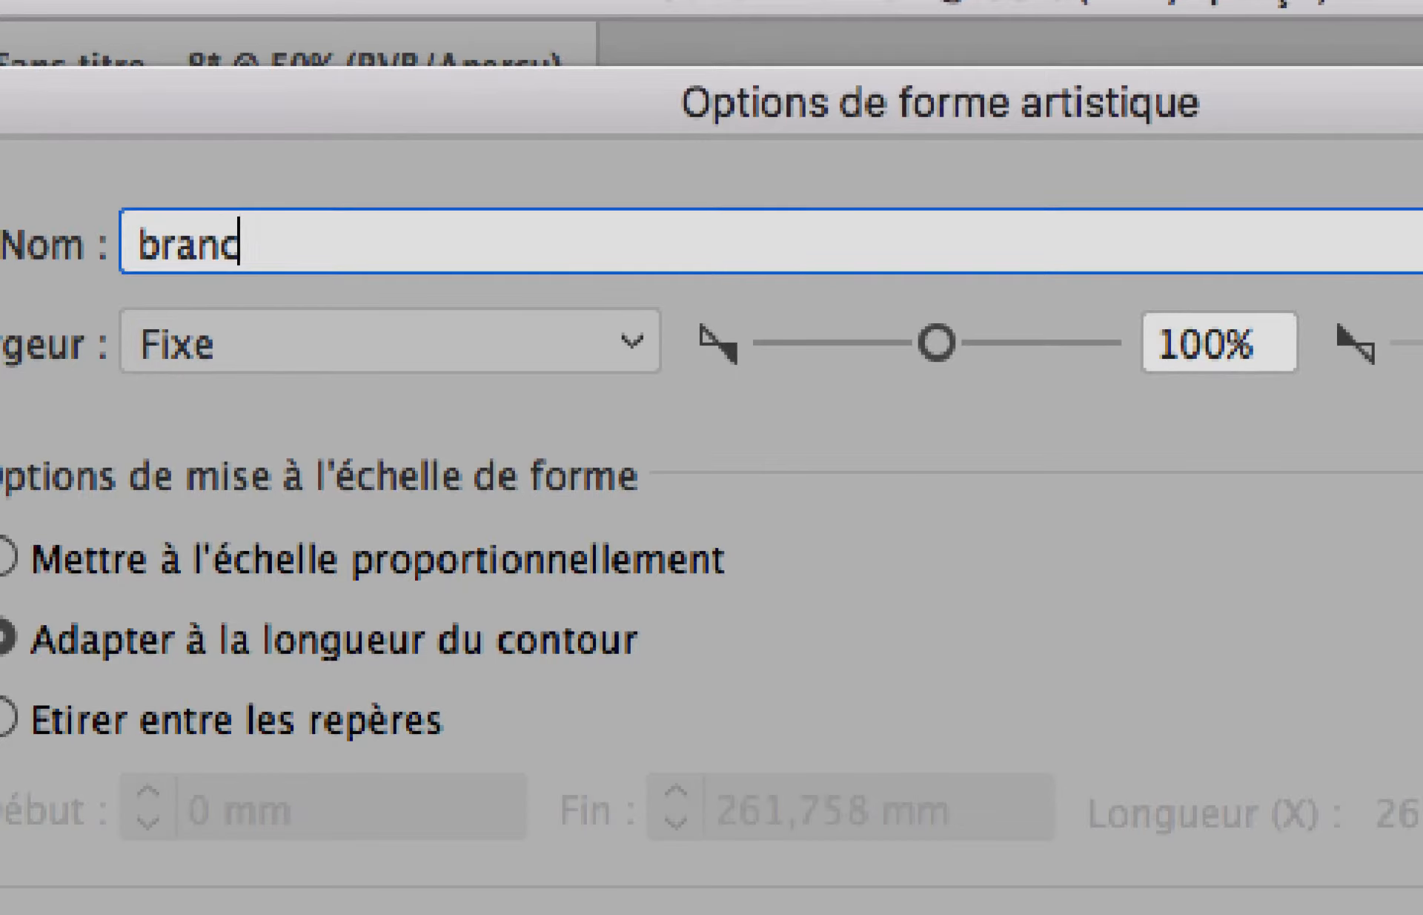
key(BackSpace)
text(che 100)
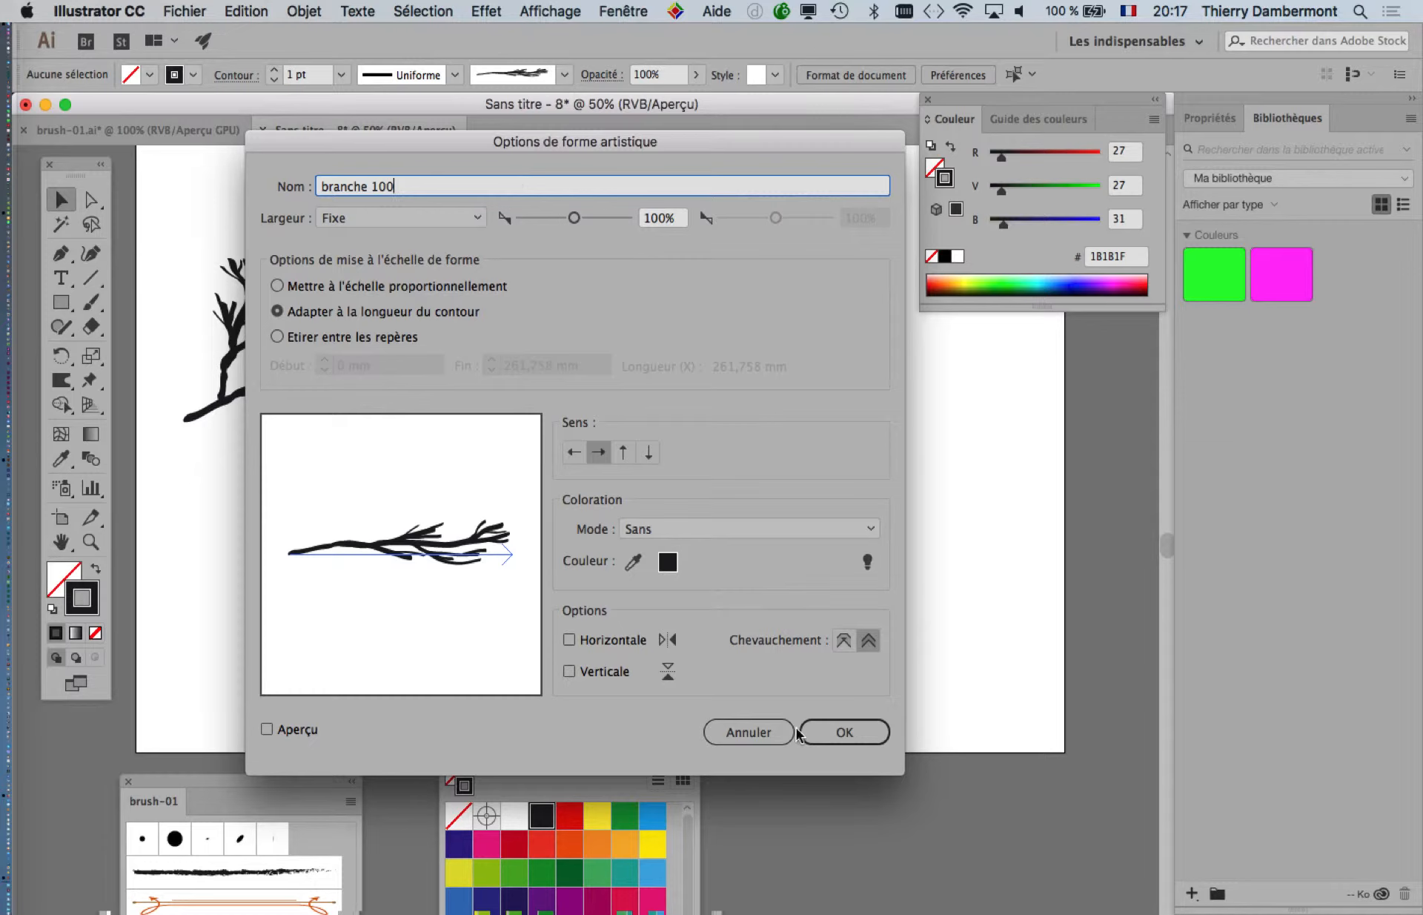
click(829, 740)
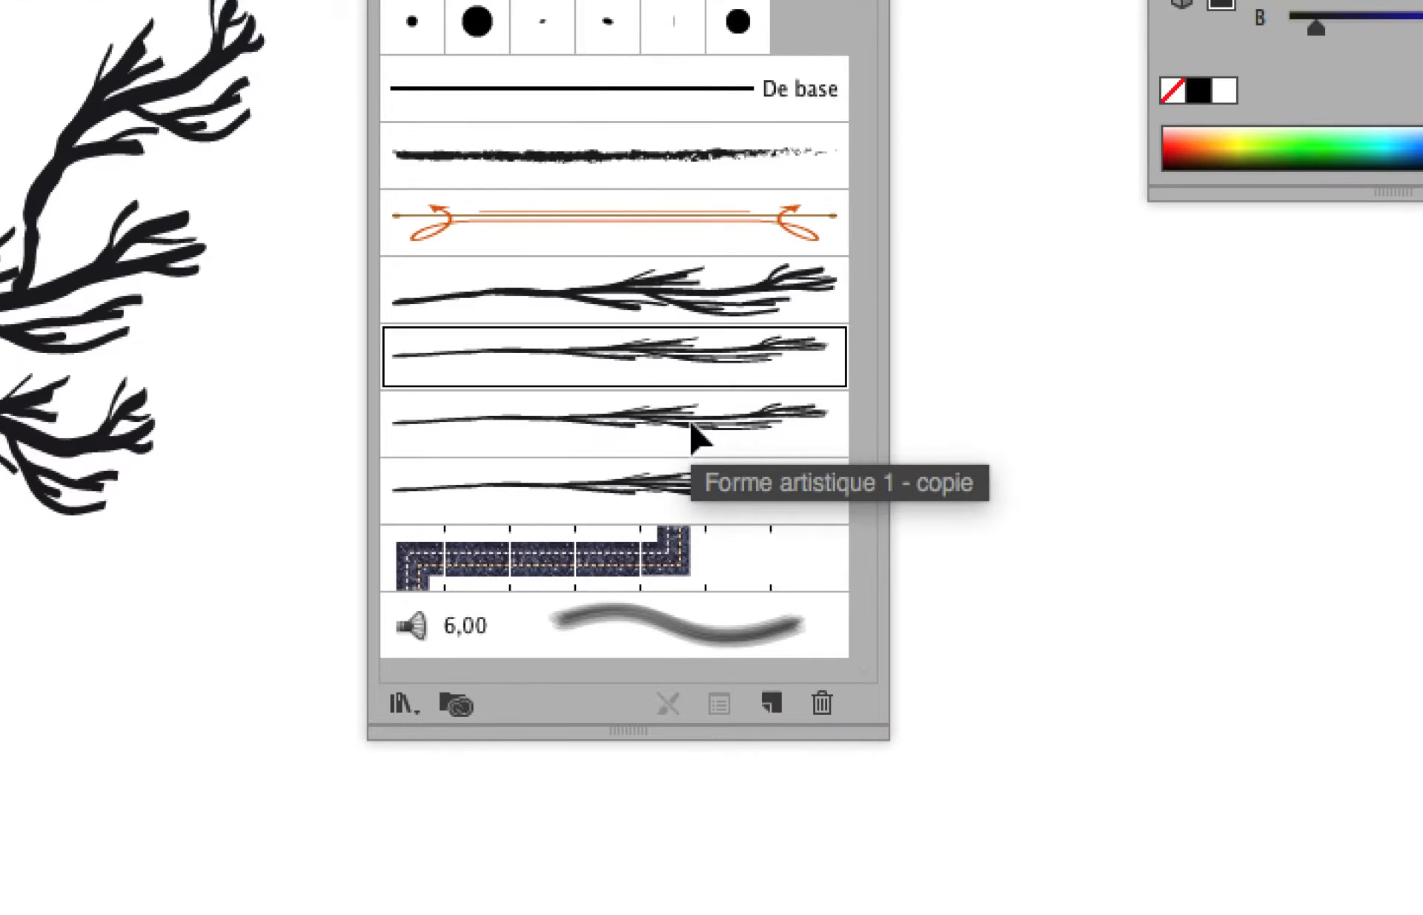
Set the first duplicate branch brush's width to 50% and rename it "branche 50"
double_click(655, 433)
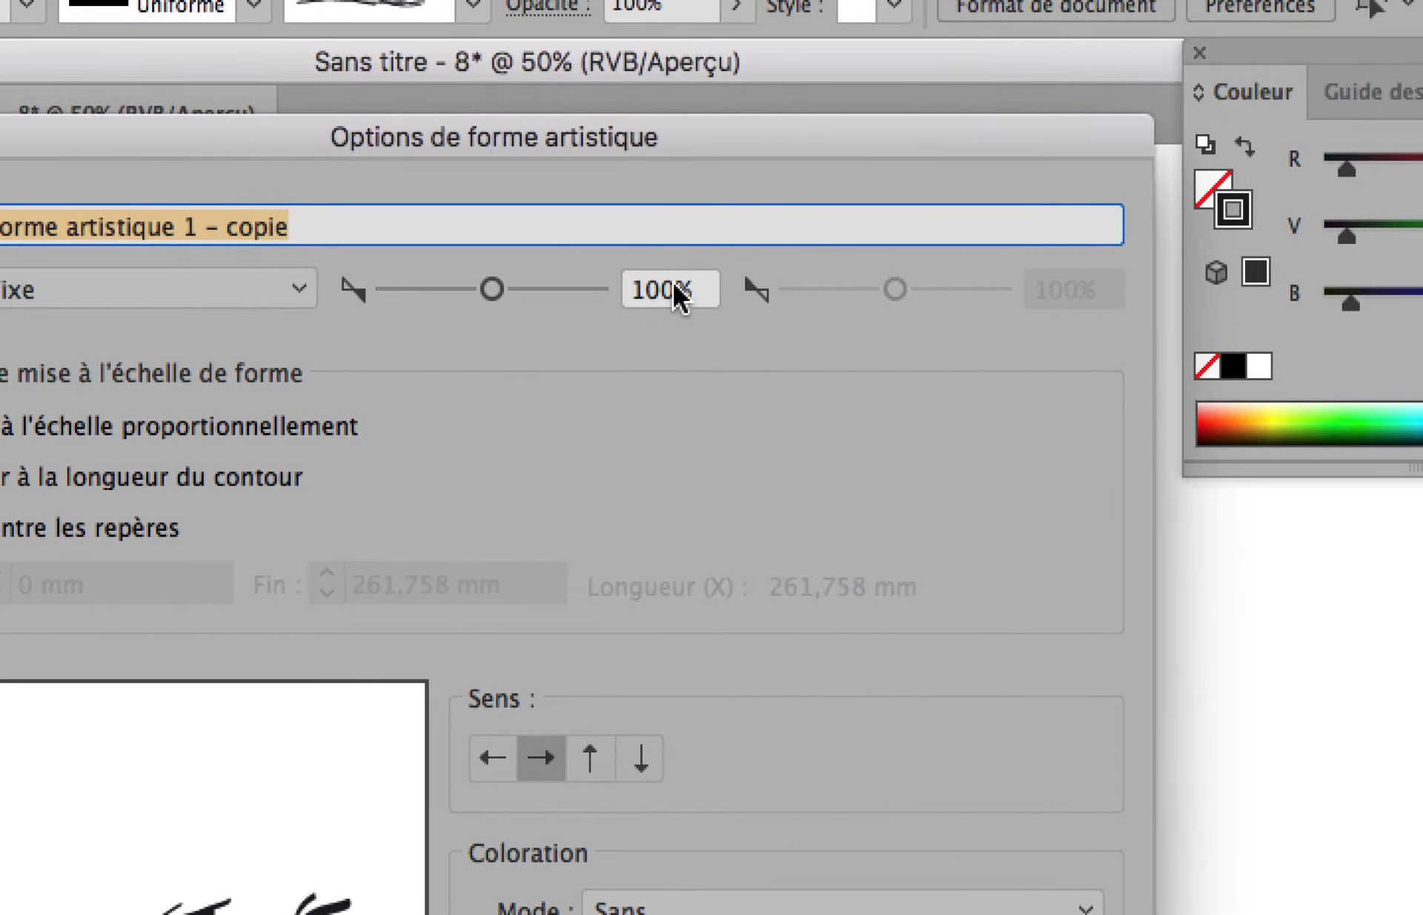
drag(672, 7, 636, 6)
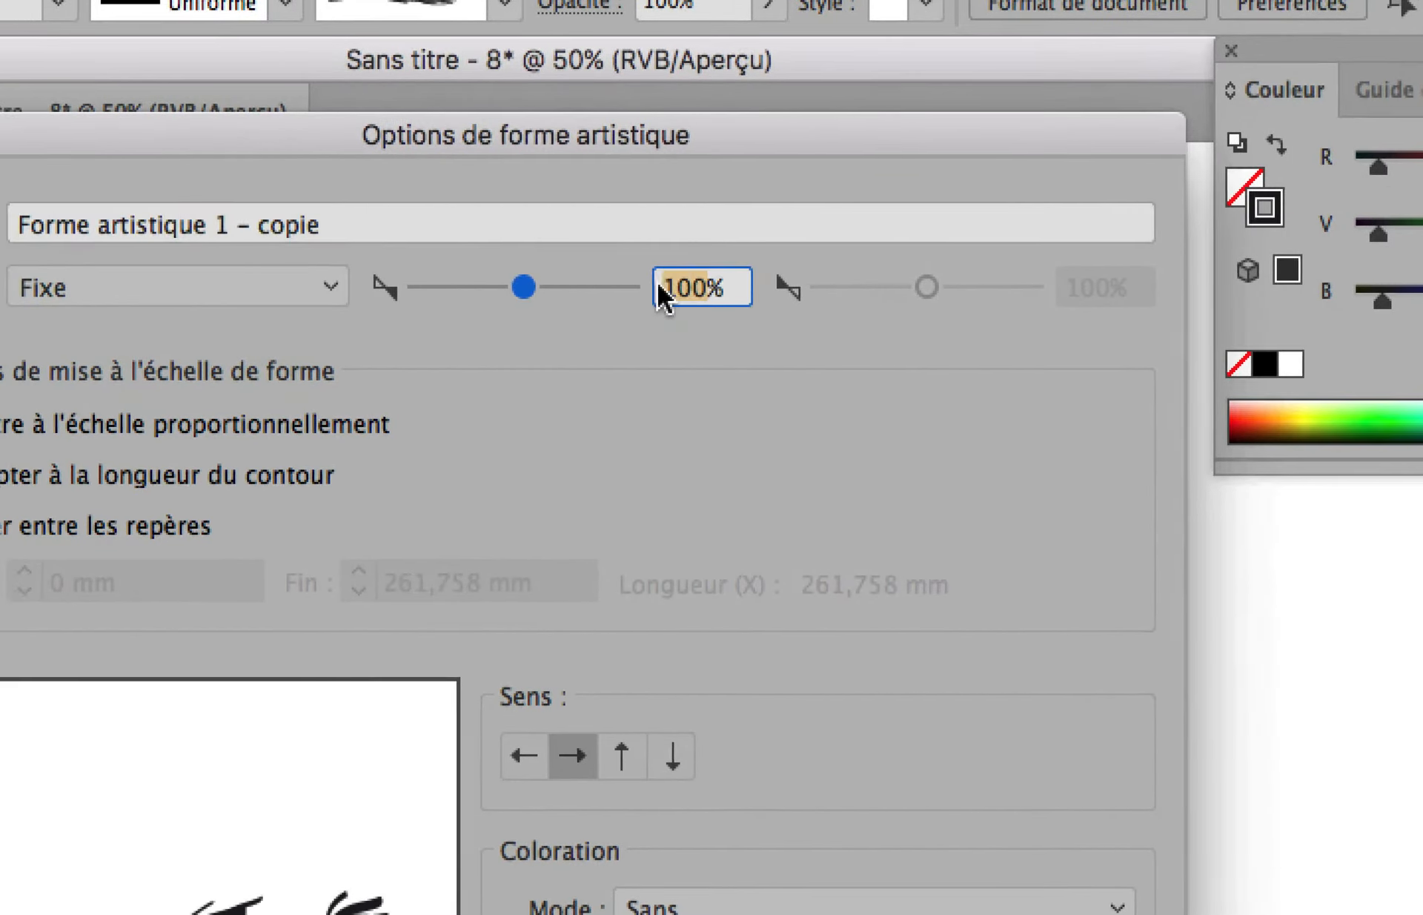
text(50)
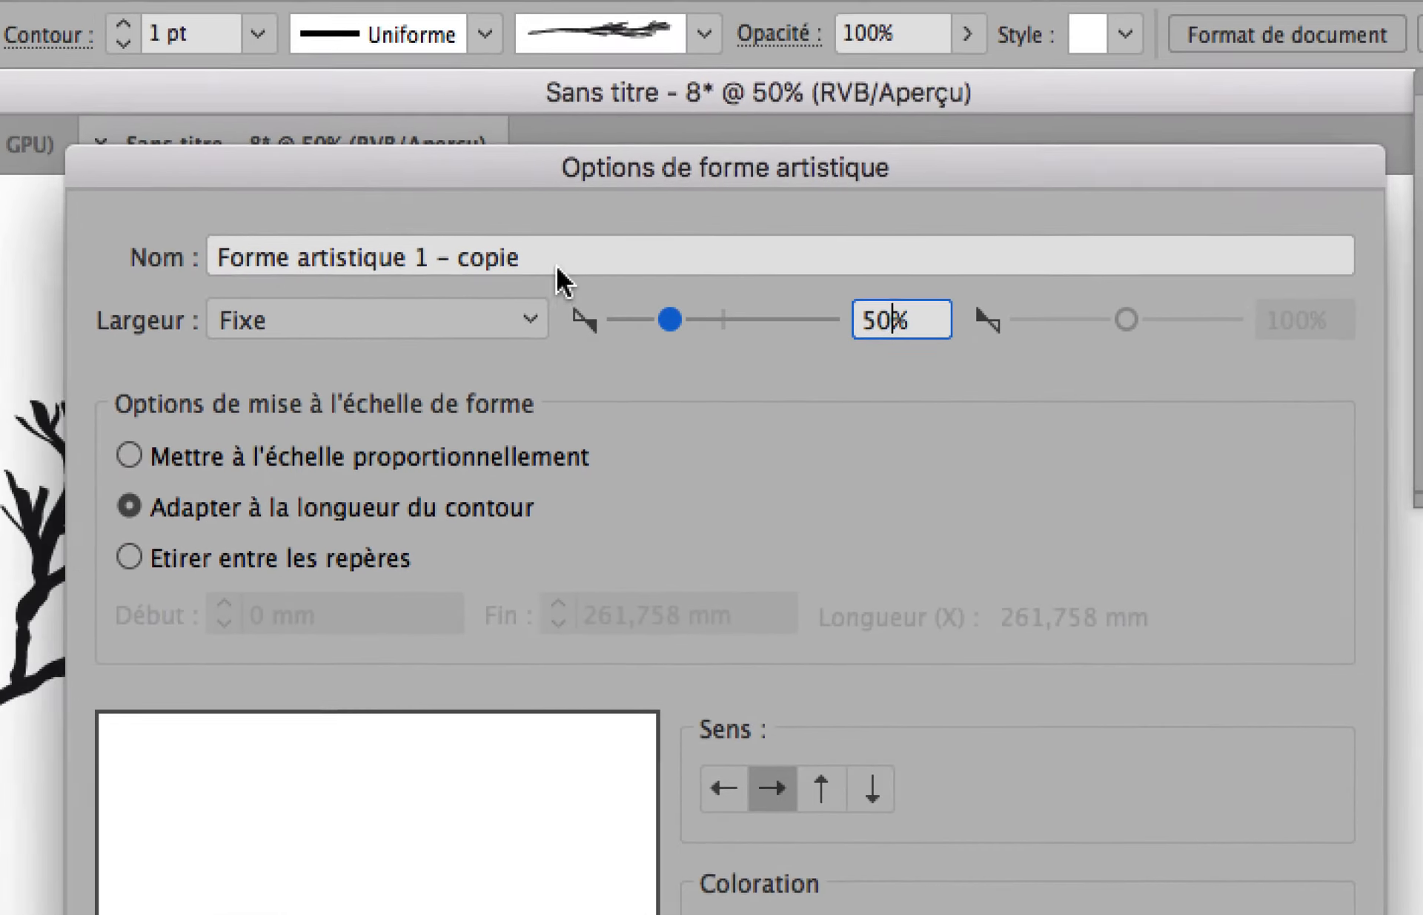
click(360, 199)
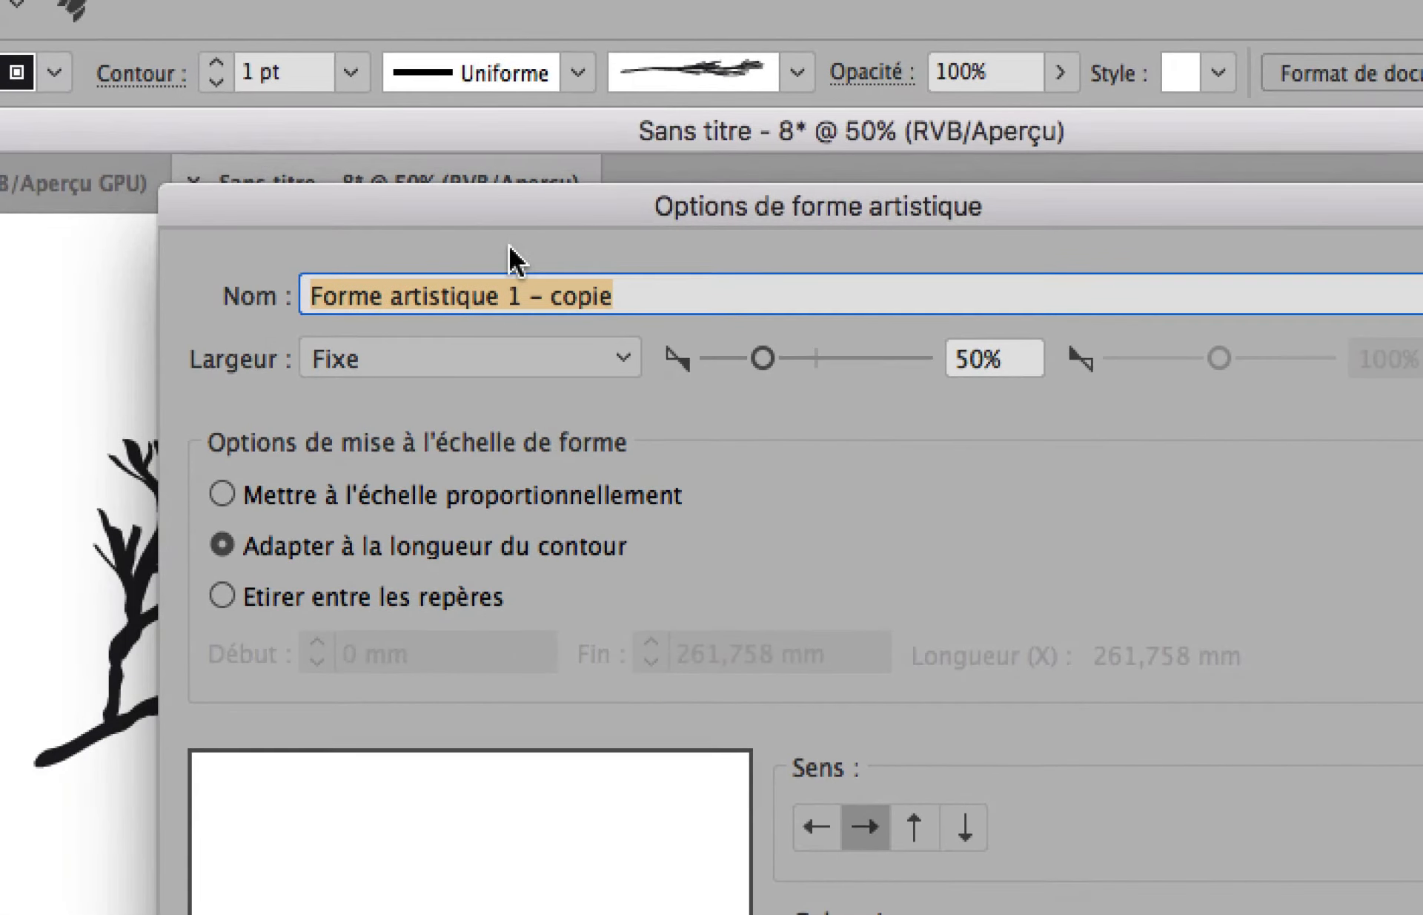
text(branche 50)
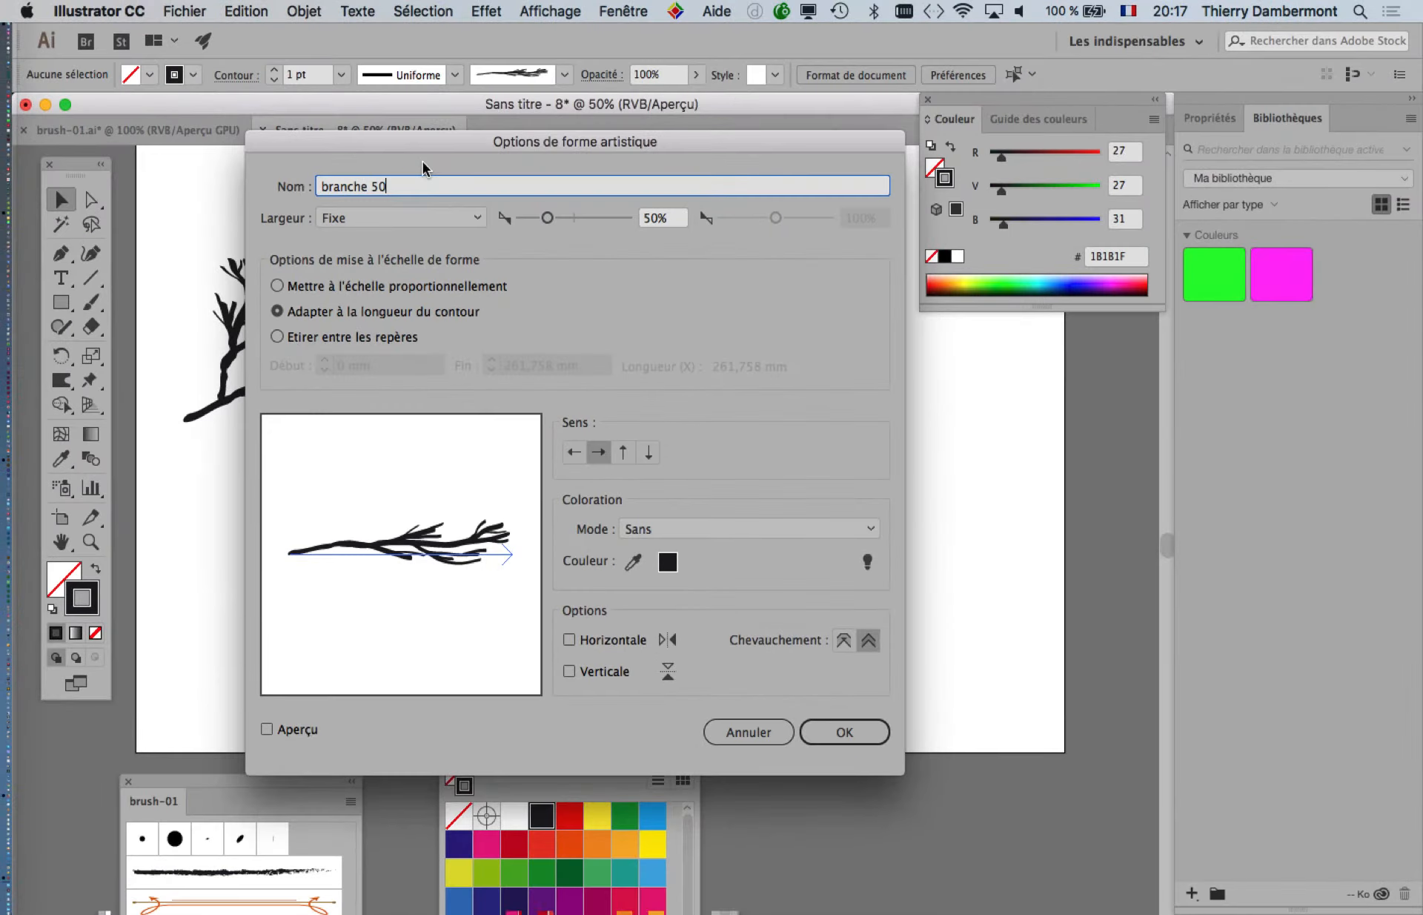
click(838, 731)
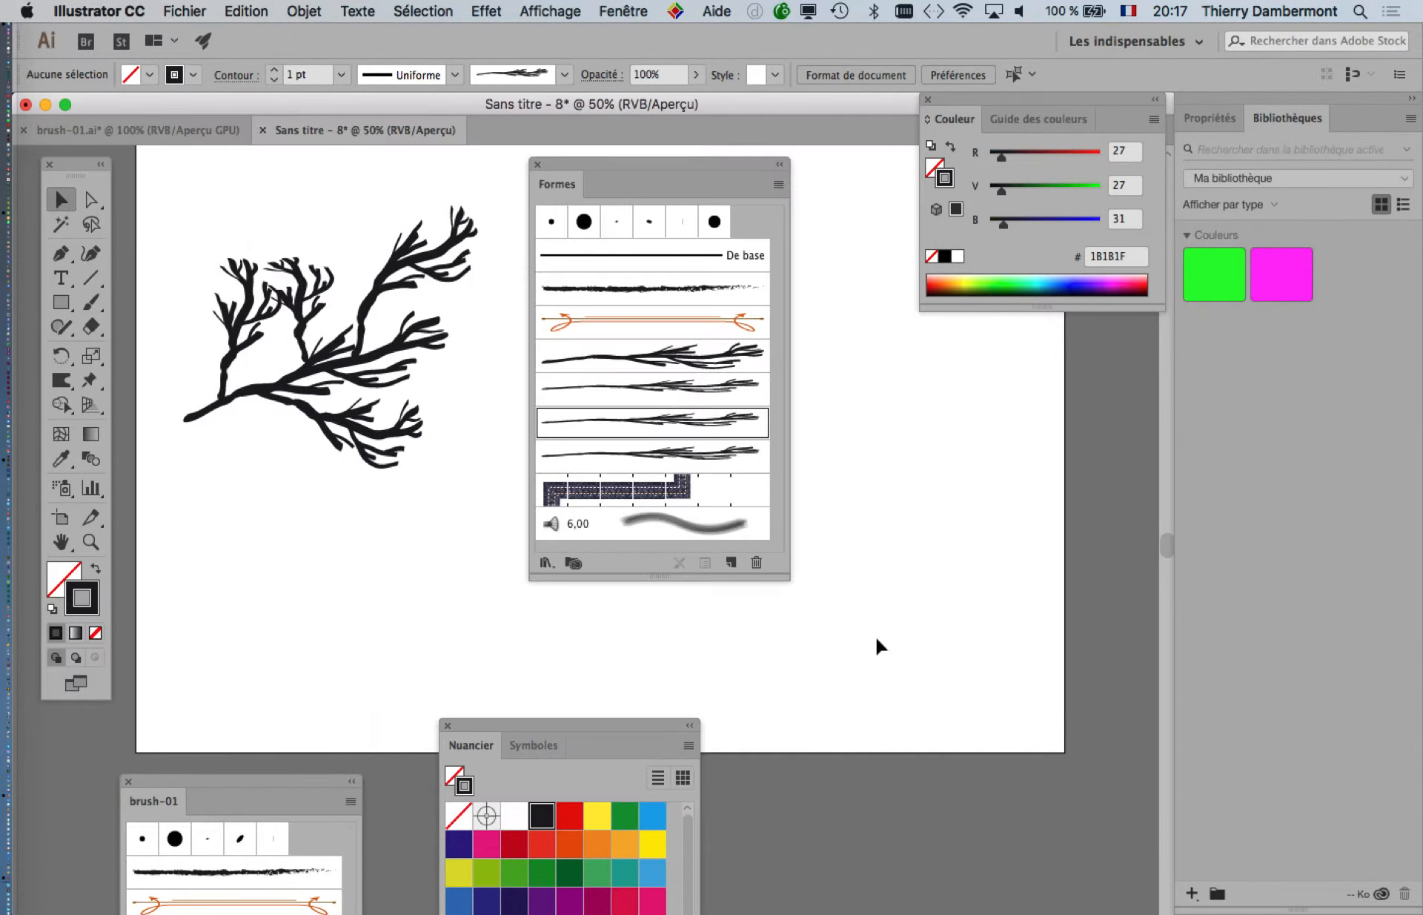
Enlarge the brushes panel, then set the second duplicate branch brush's width to 25% and name it "branche 25"
drag(785, 575, 814, 650)
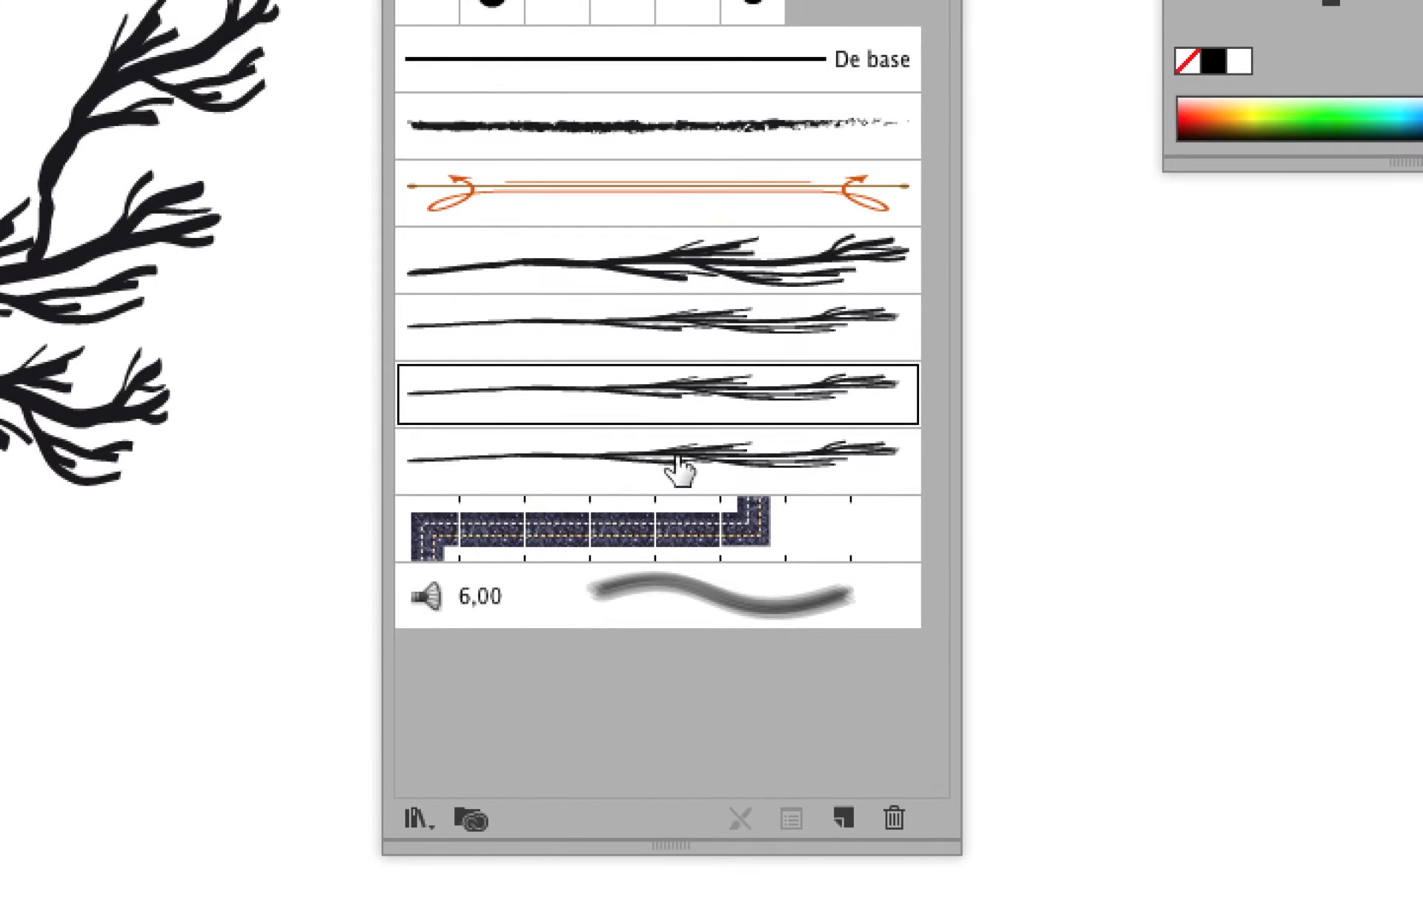
double_click(1174, 634)
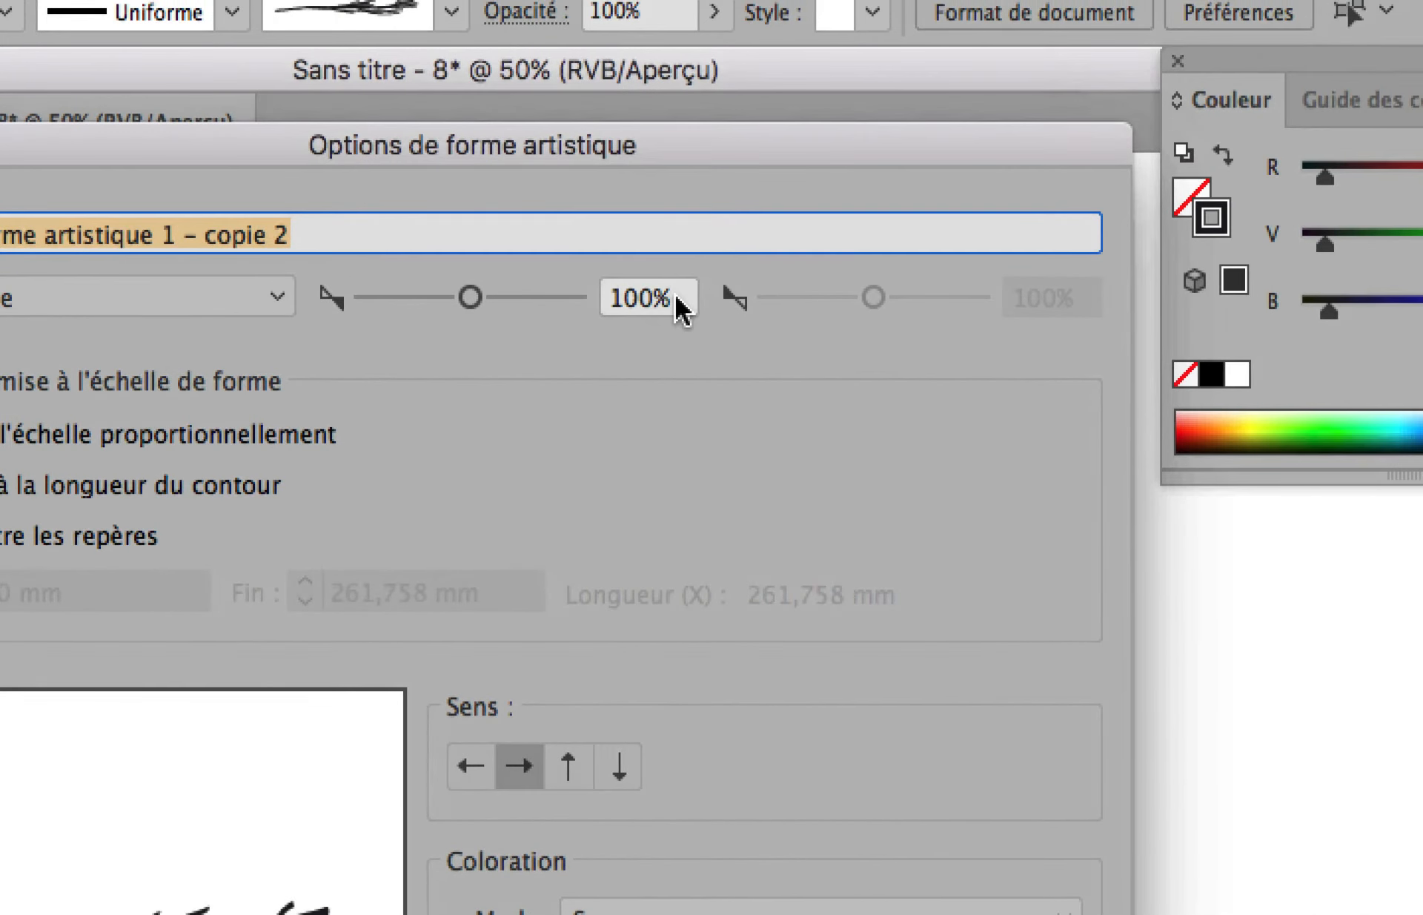
drag(674, 295, 643, 289)
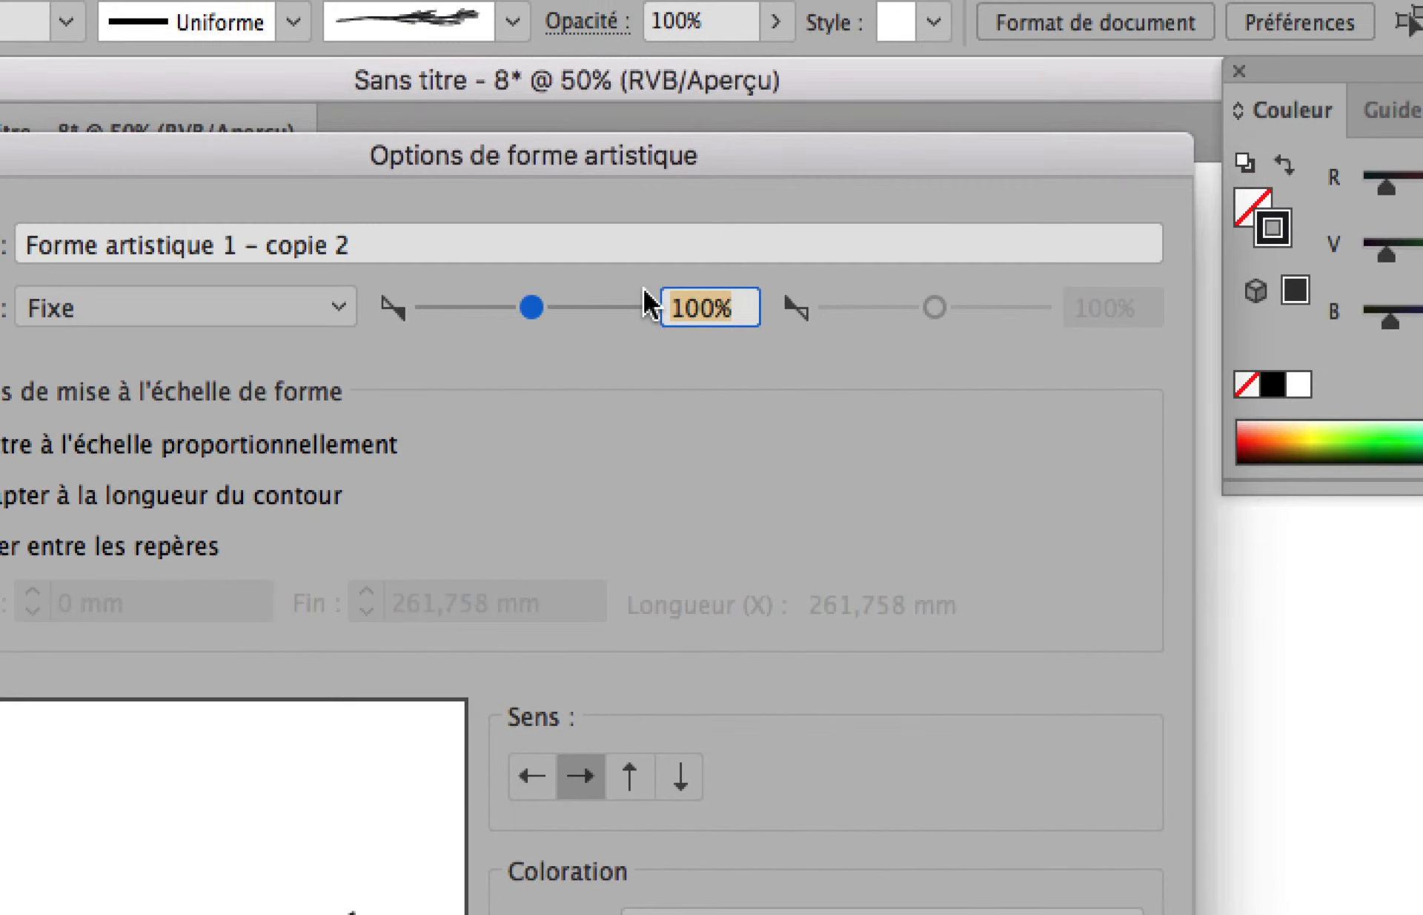
text(25)
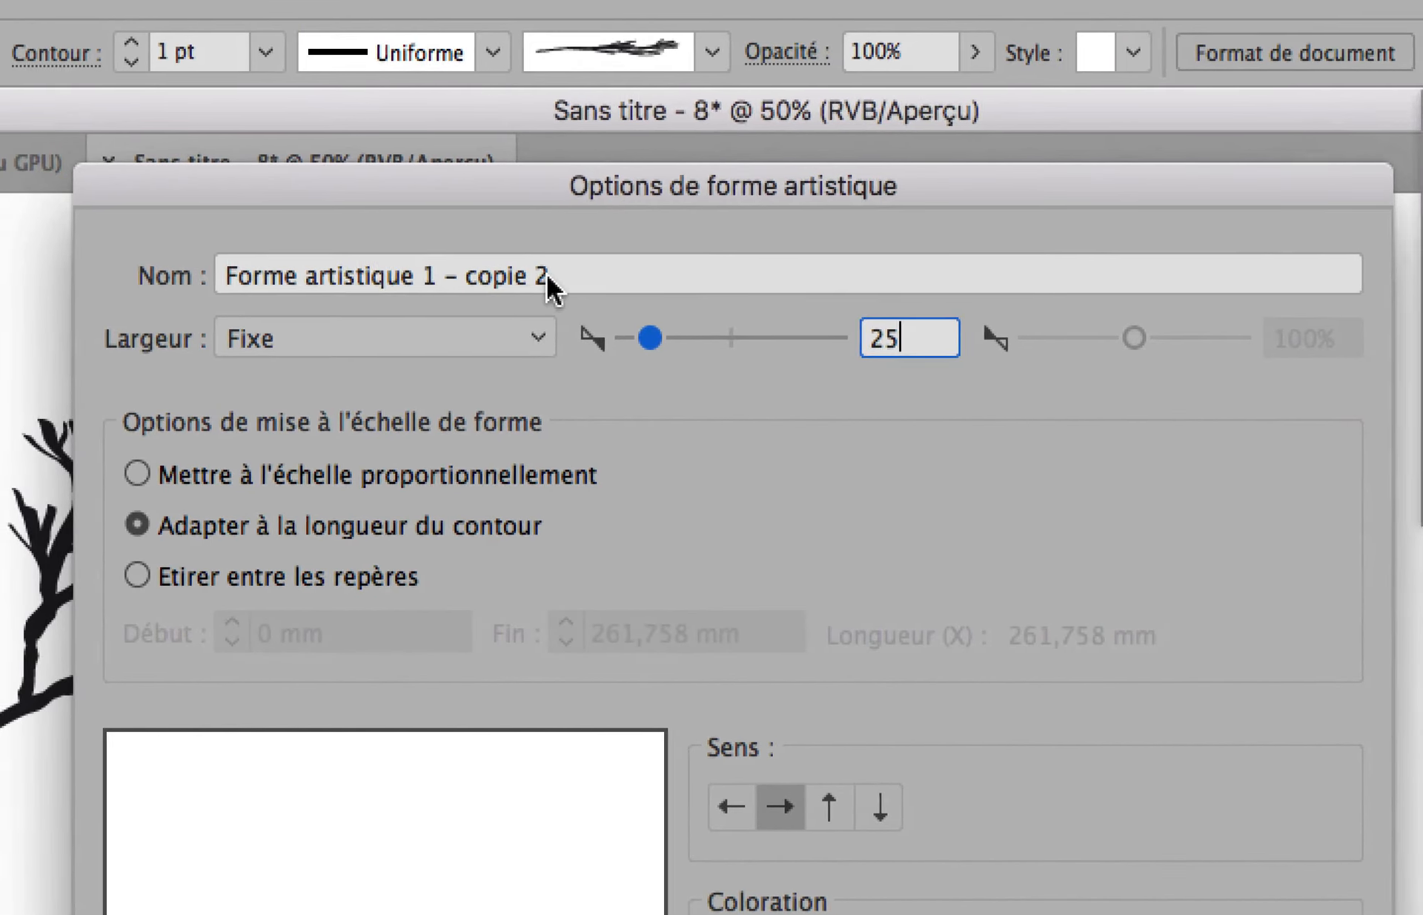
click(546, 274)
key(super+a)
text(branch)
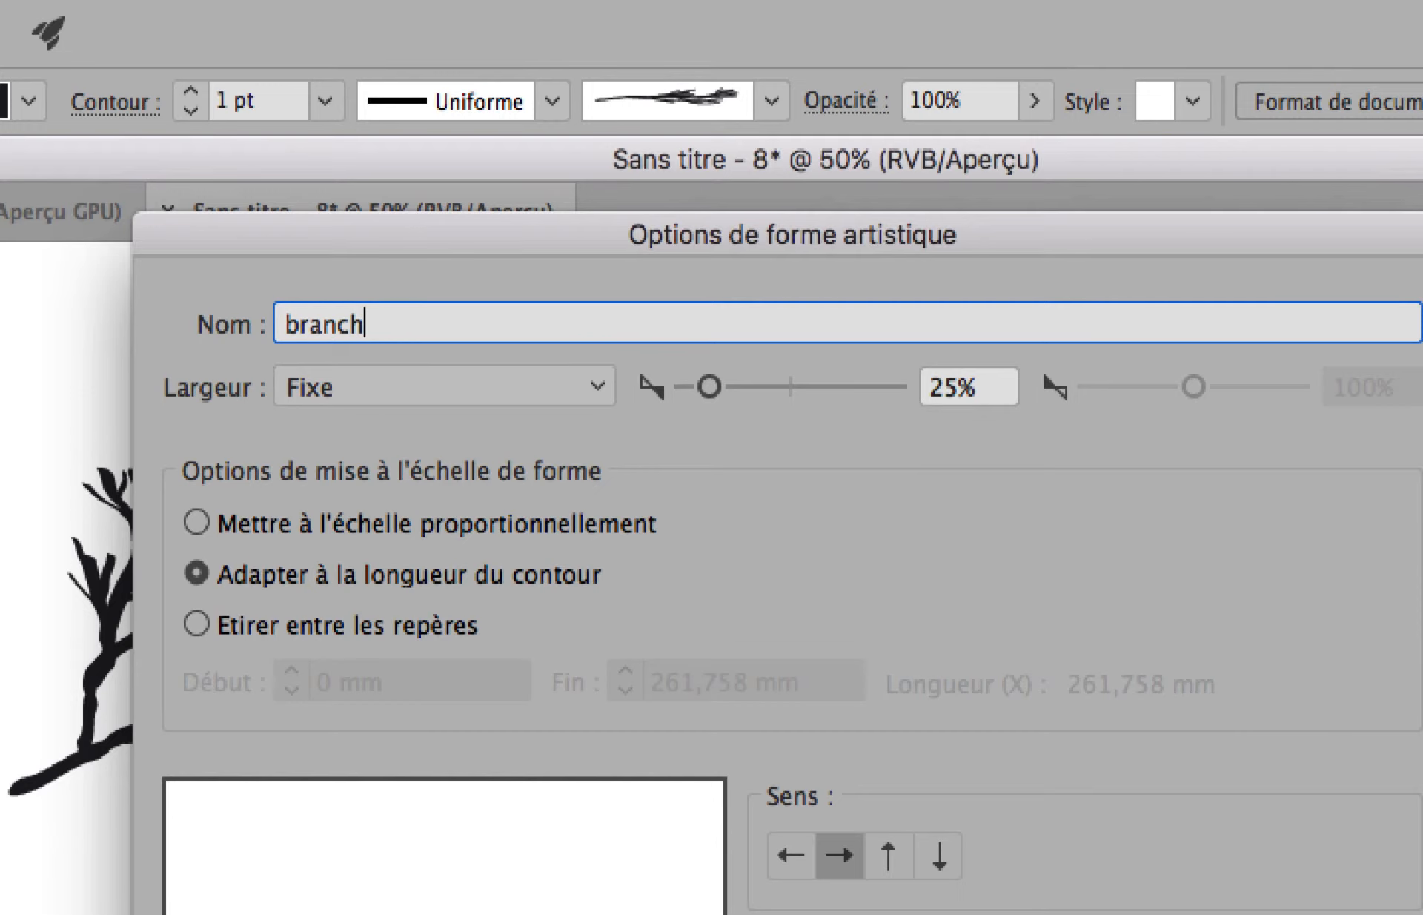
text(e 25)
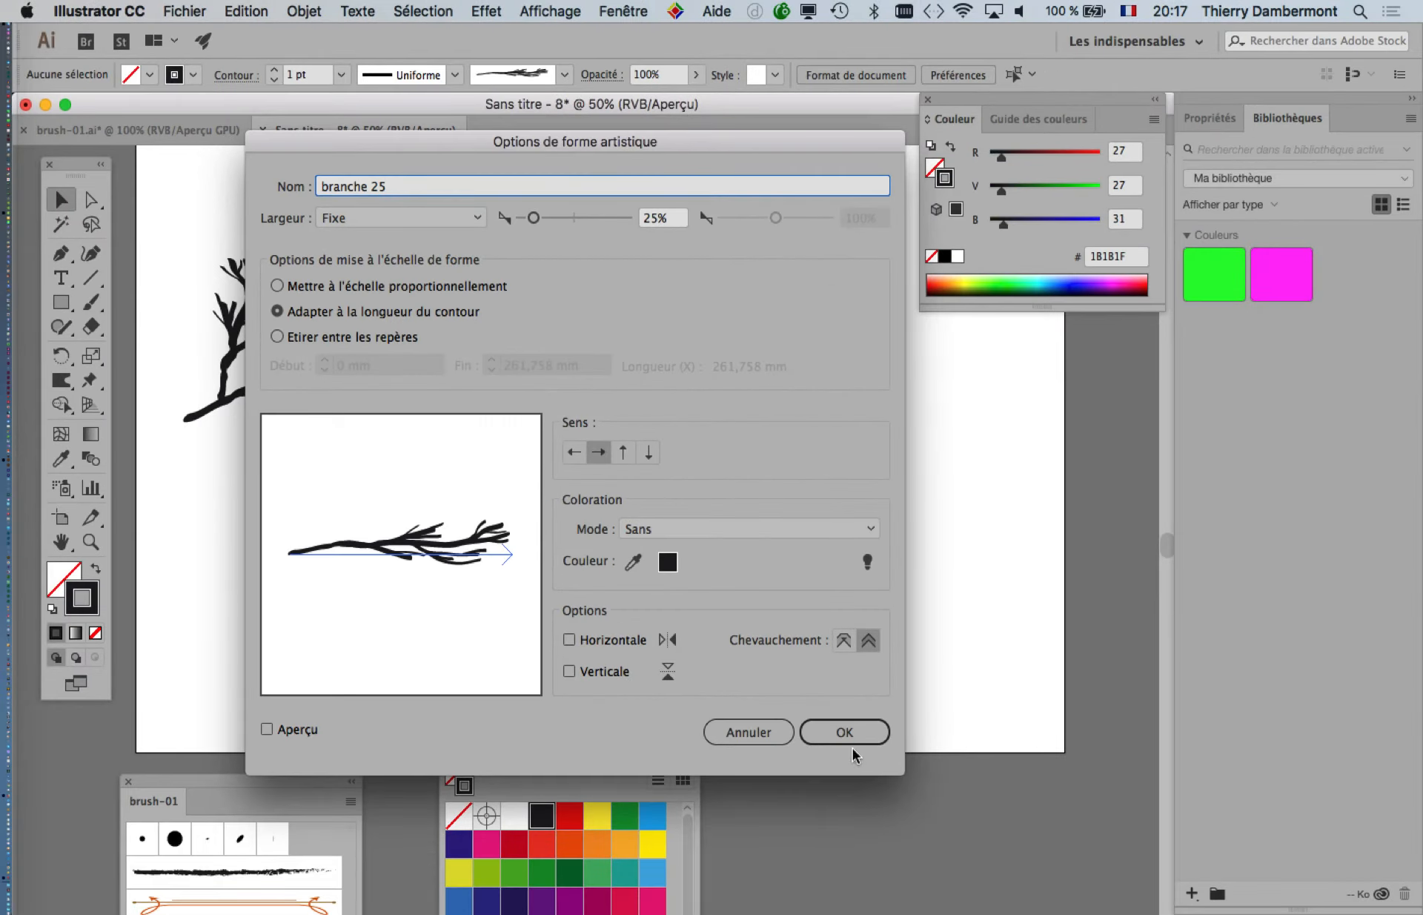
click(845, 732)
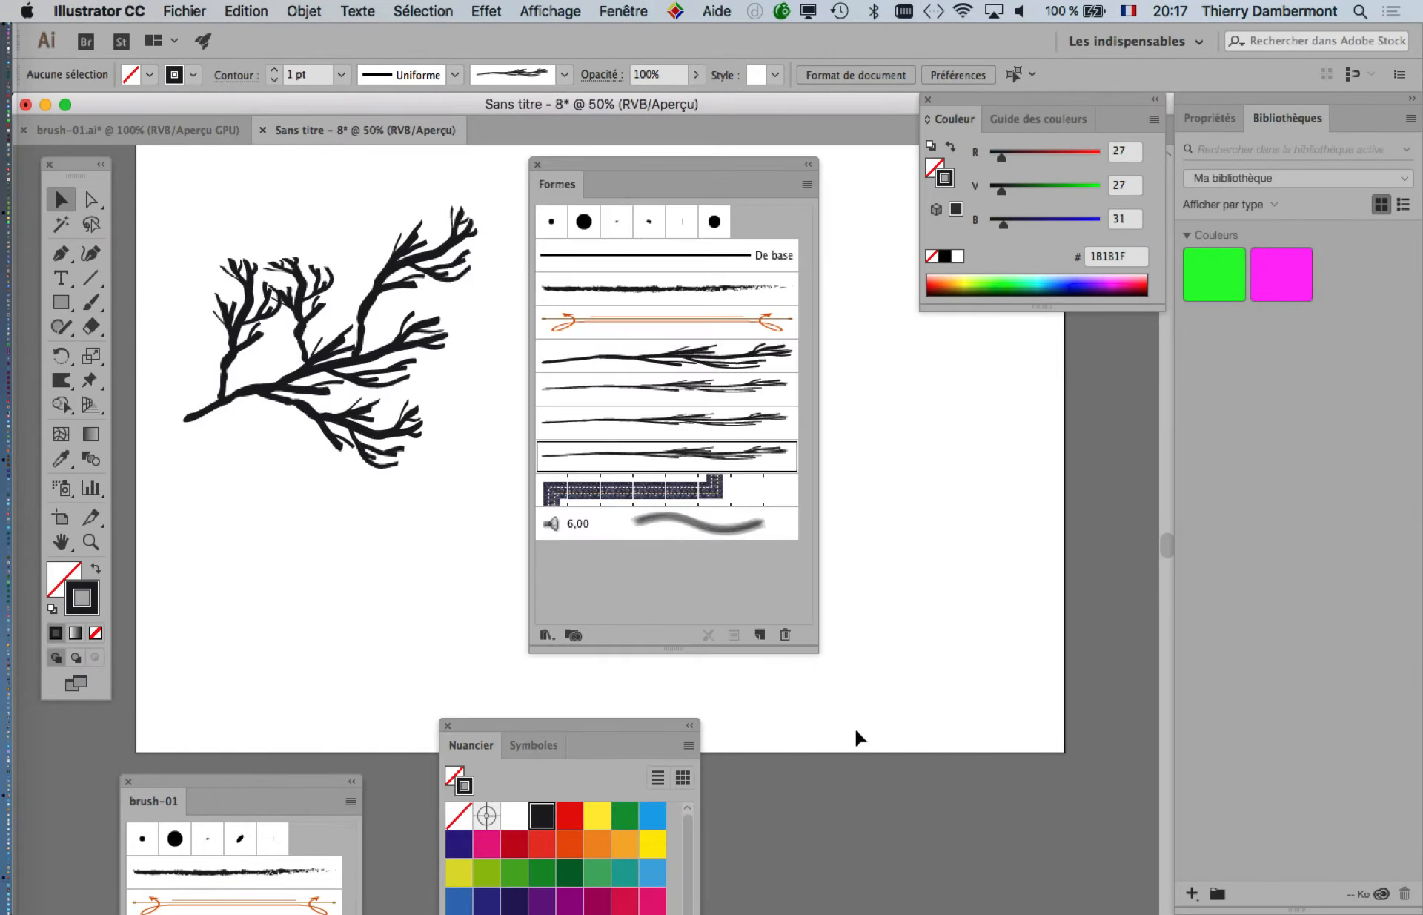